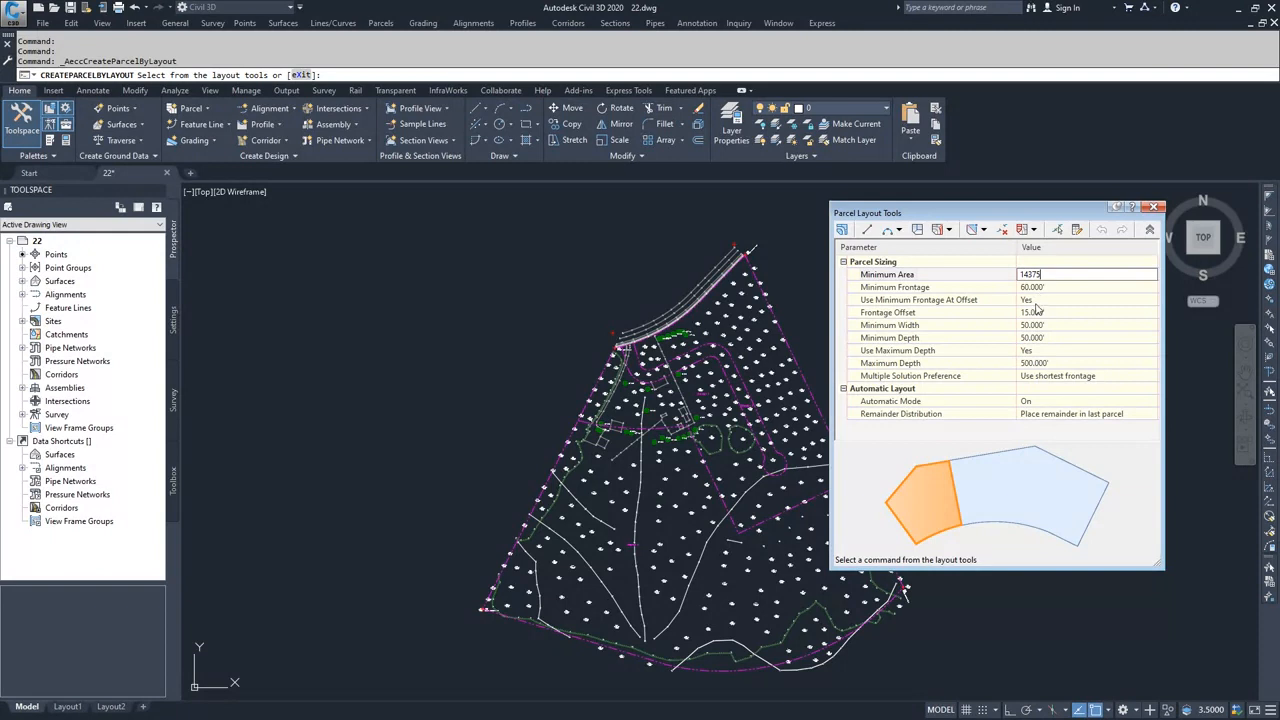
# Step: Apply the 14375 sq. ft. minimum parcel area and set the frontage offset to 20 ft
pyautogui.click(1047, 288)
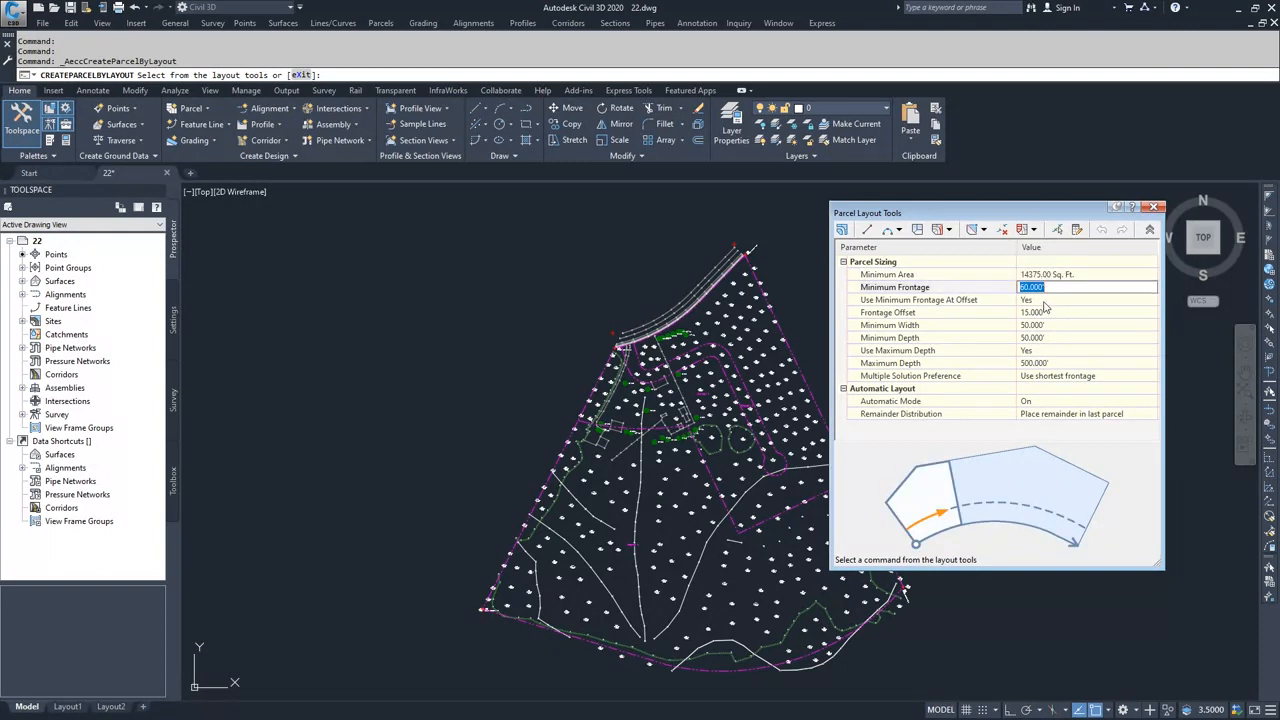
pyautogui.click(1043, 301)
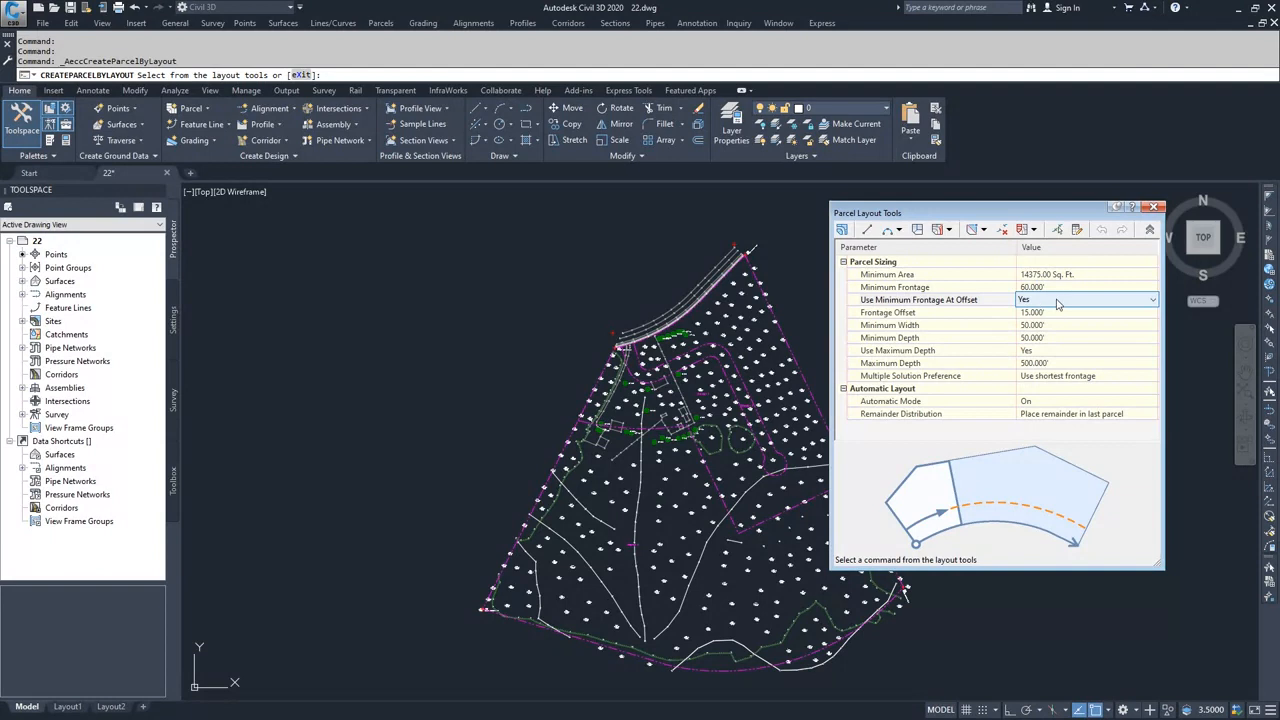
pyautogui.click(1060, 313)
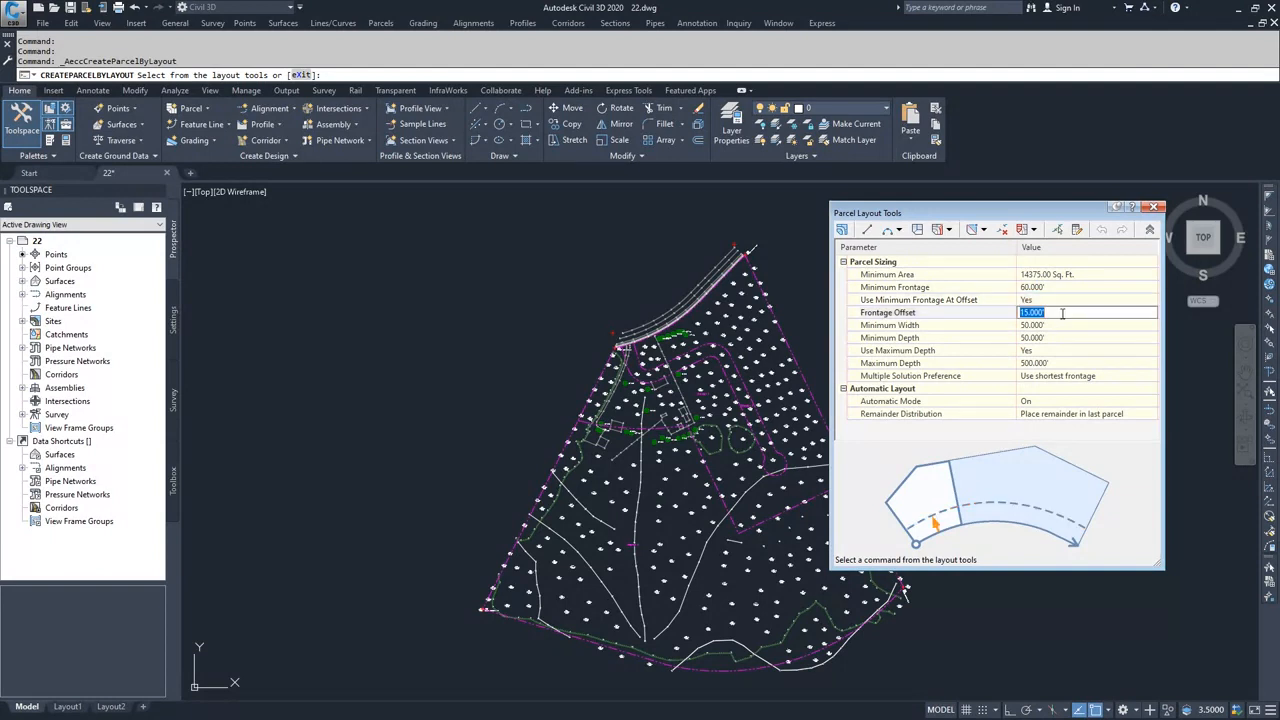
pyautogui.write('20')
pyautogui.click(1062, 327)
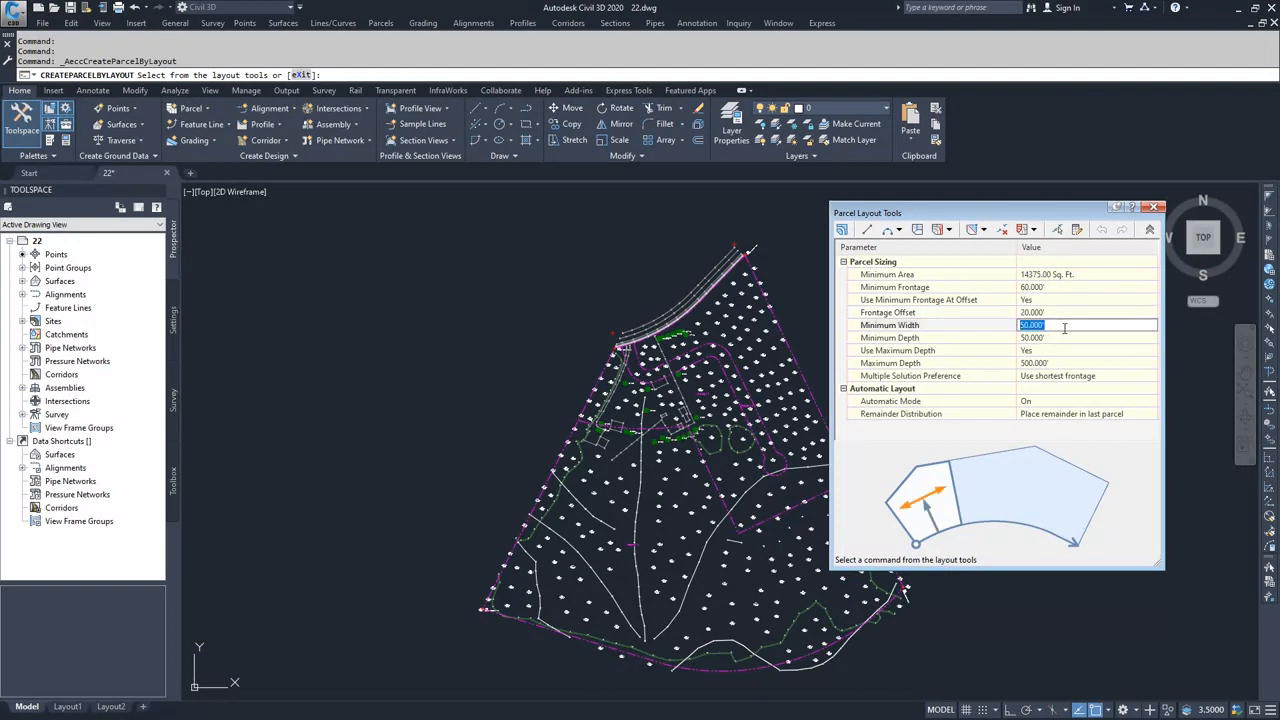
# Step: Turn off the maximum depth limit in the parcel sizing settings
pyautogui.click(1049, 338)
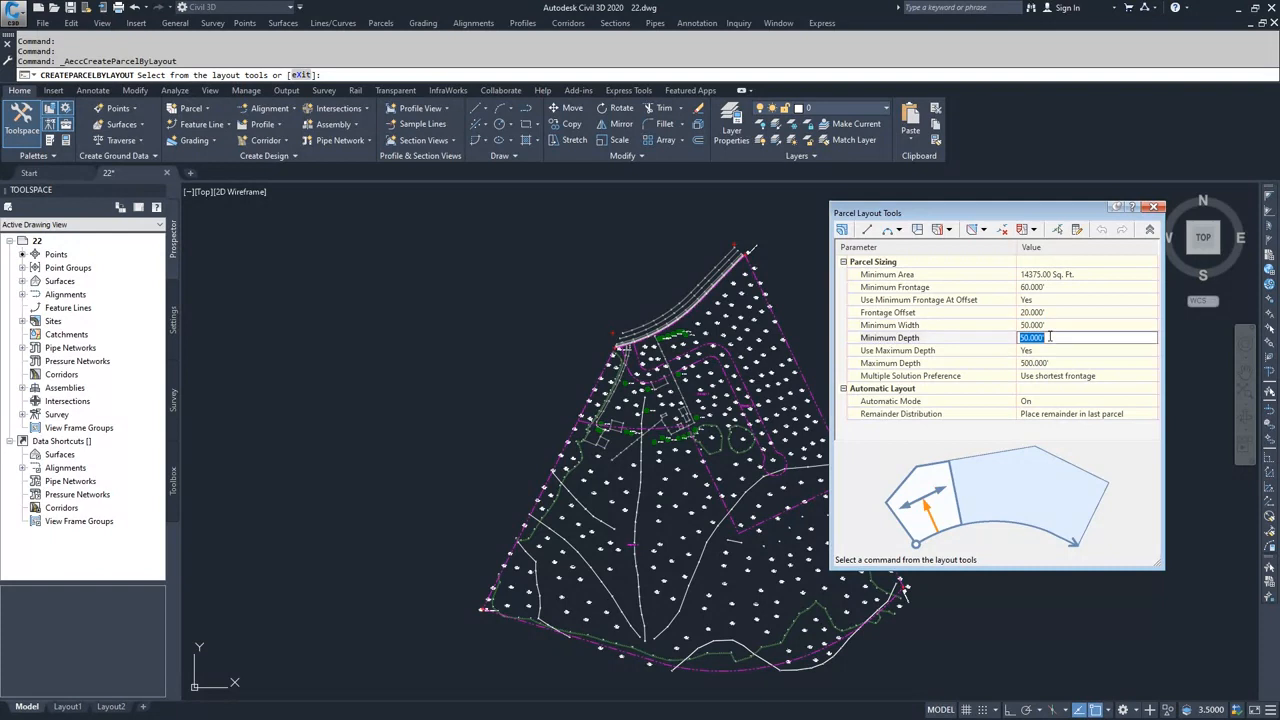
pyautogui.click(1051, 351)
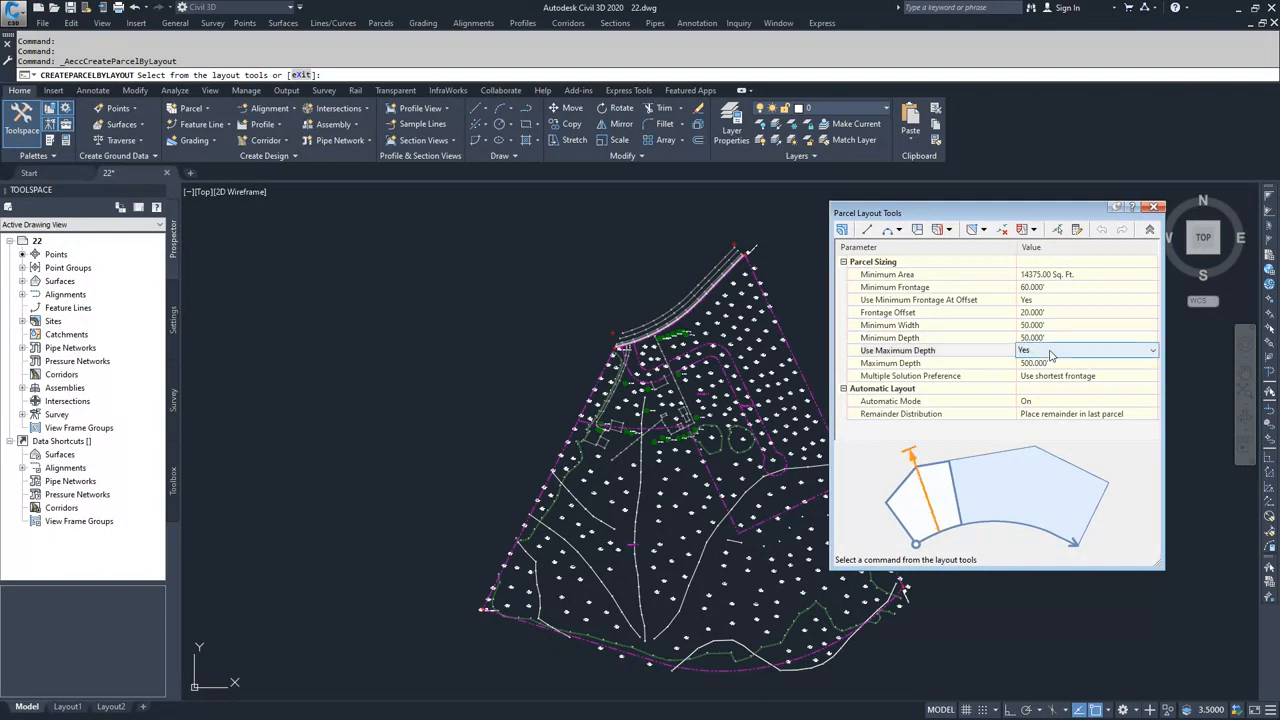
pyautogui.click(1049, 351)
pyautogui.click(1043, 369)
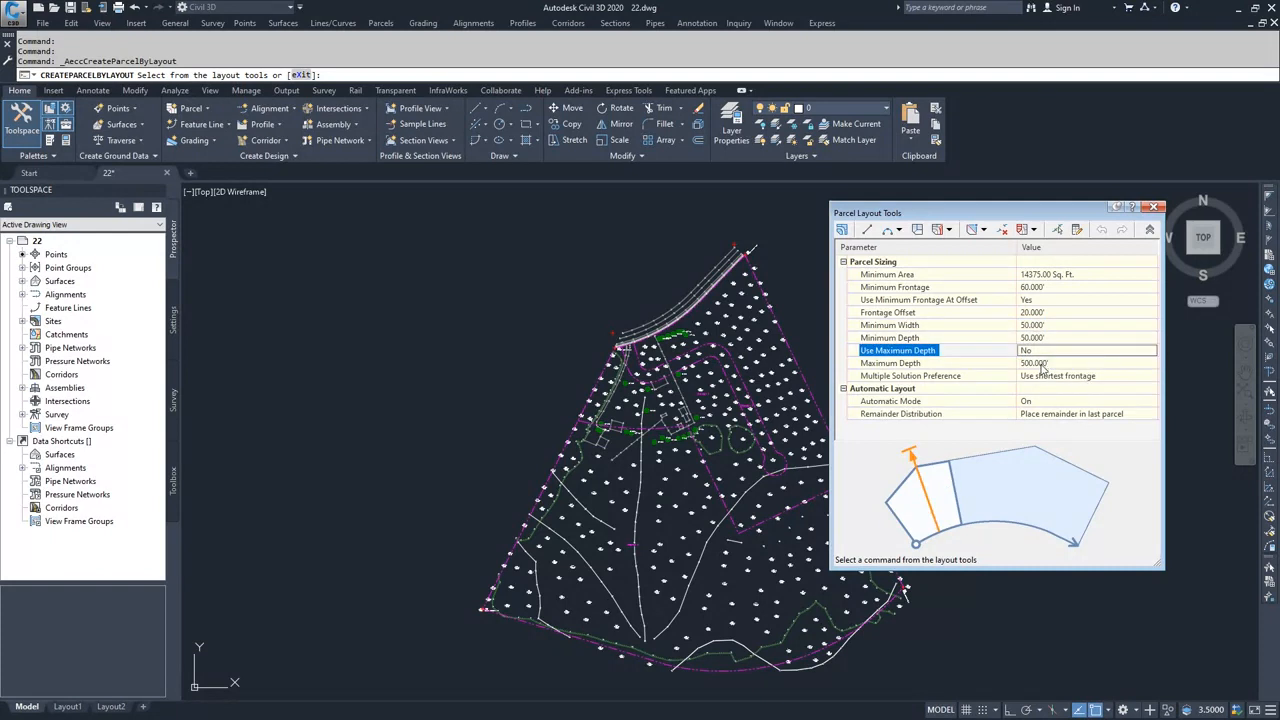
# Step: Set the automatic layout's remainder distribution to Redistribute remainder, keeping automatic mode on and the shortest-frontage preference
pyautogui.click(1045, 377)
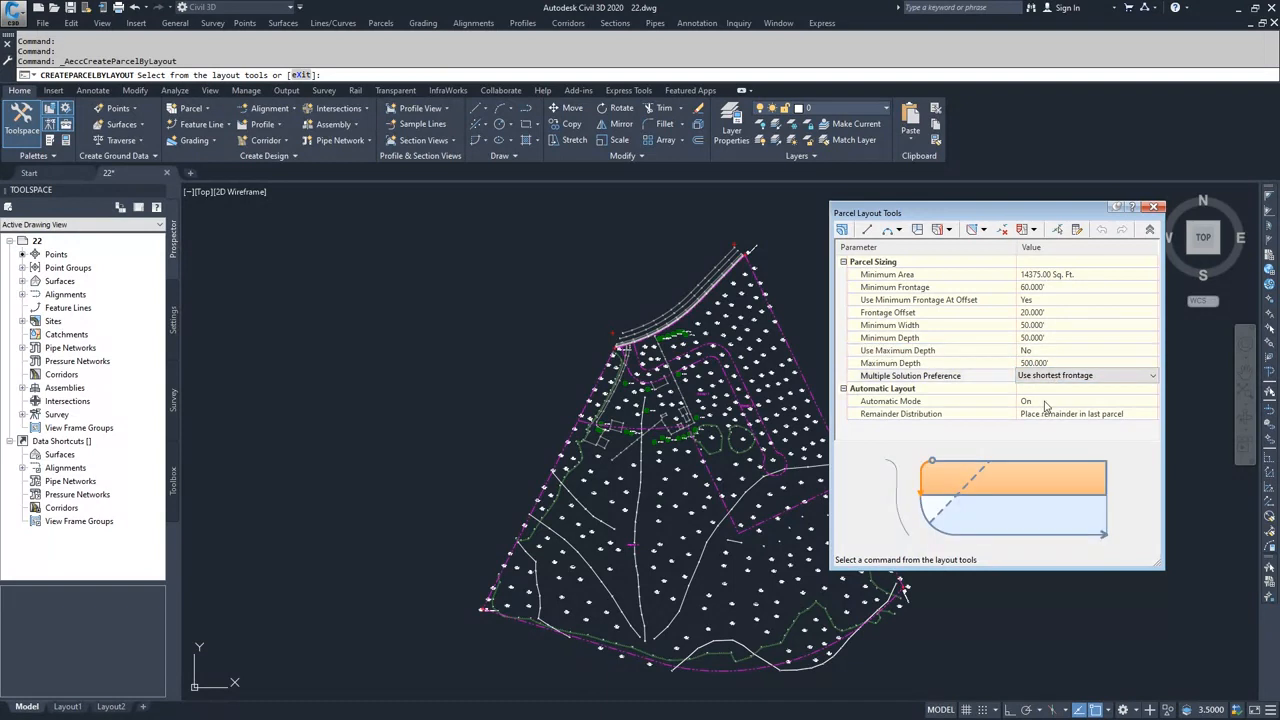
pyautogui.click(1045, 402)
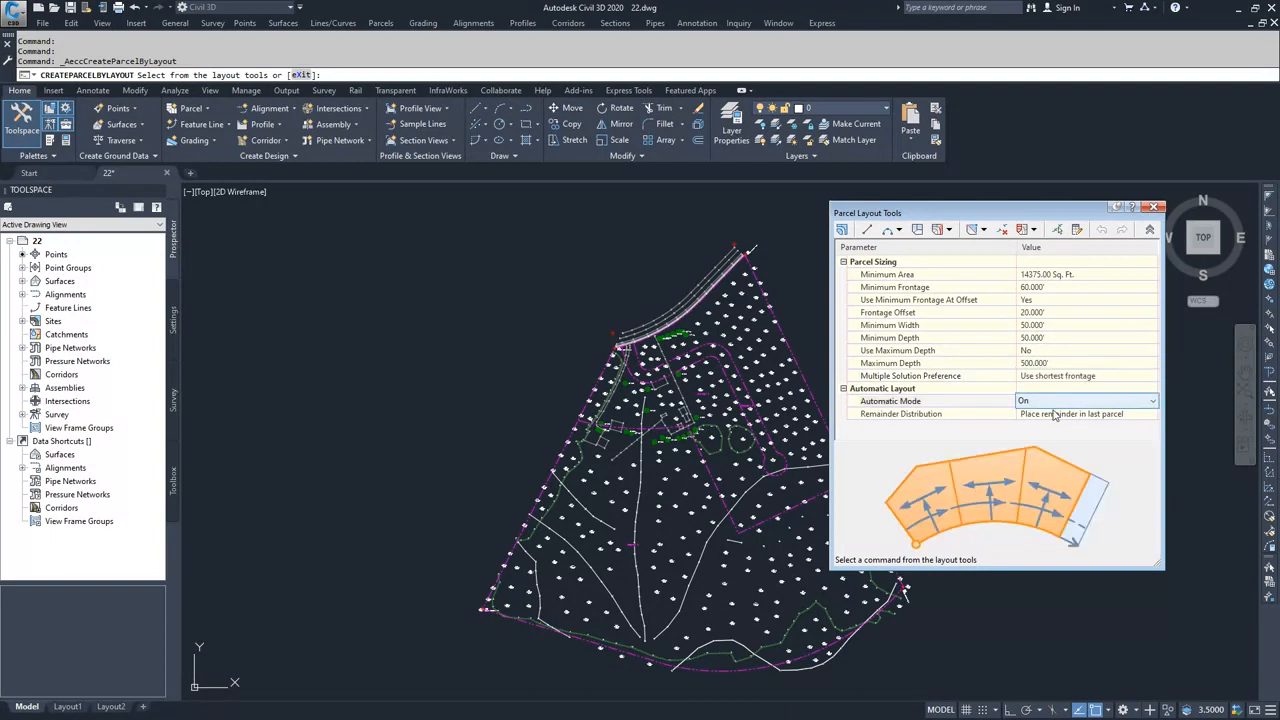
pyautogui.click(1054, 414)
pyautogui.click(1077, 420)
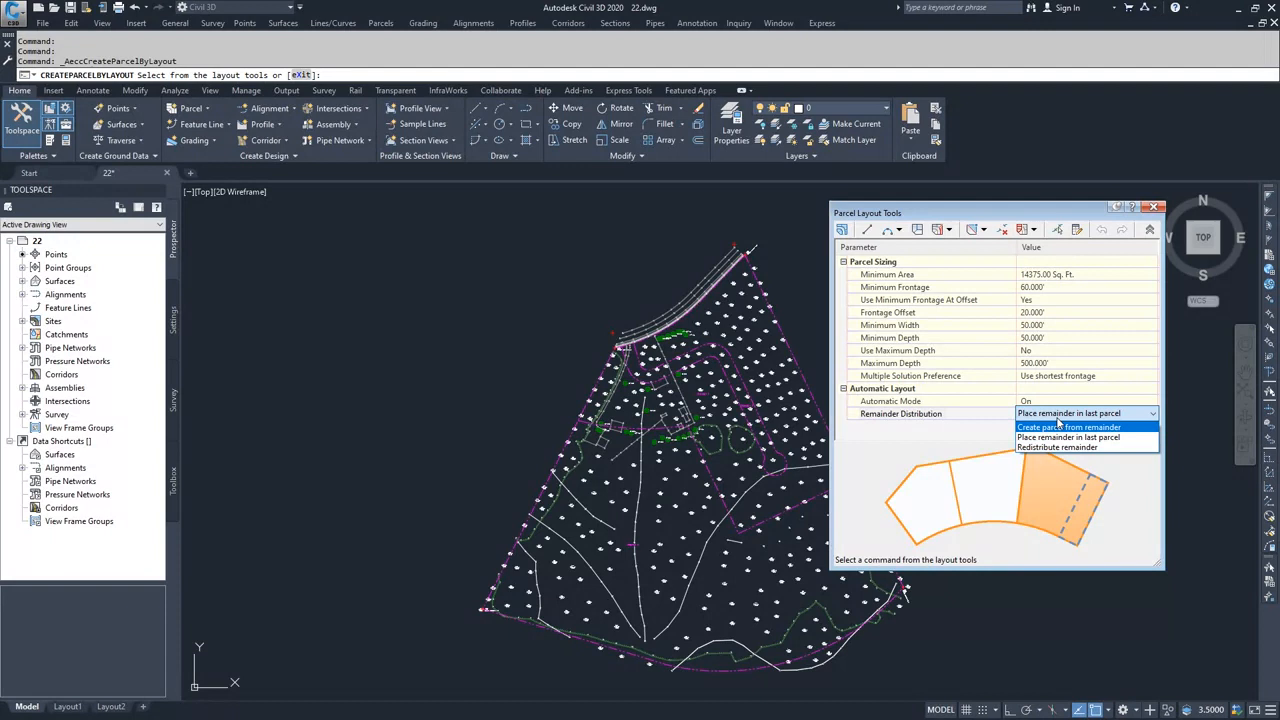
pyautogui.click(1098, 452)
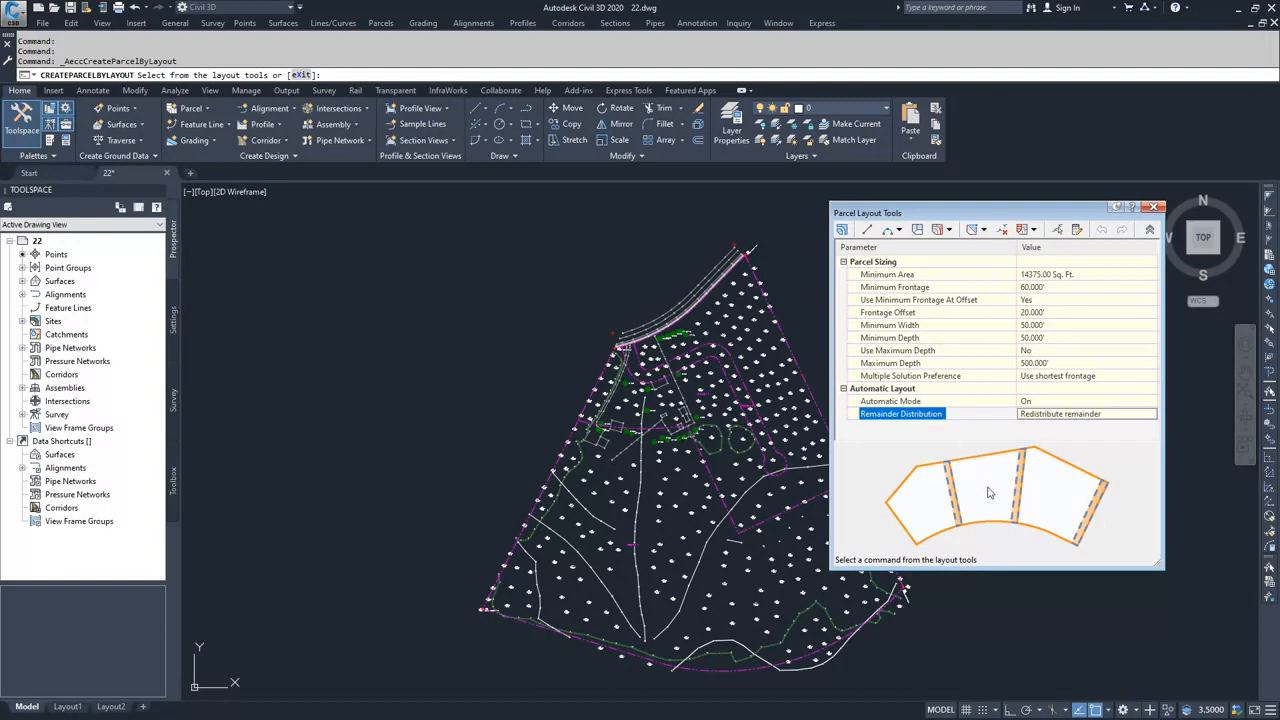
# Step: Start Swing Line - Create with the Development site, Property style and Parcel Name labels, and select the Property : 3 parcel to subdivide
pyautogui.click(950, 231)
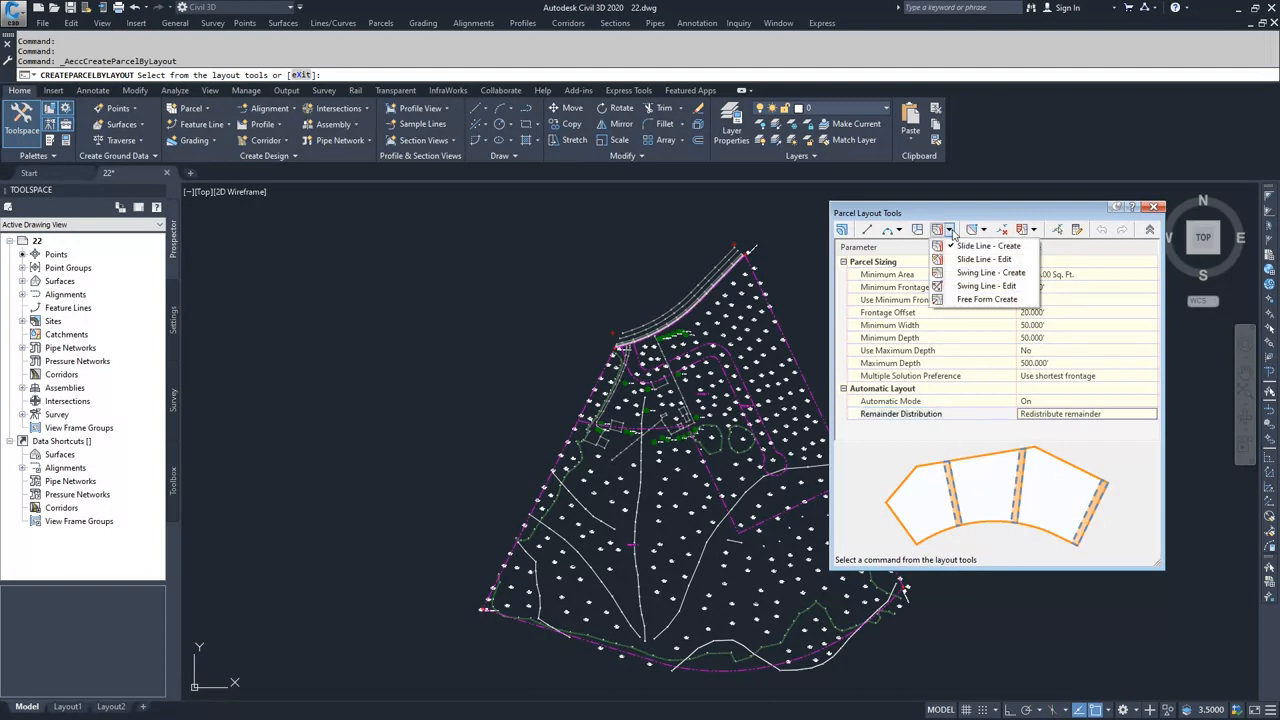
pyautogui.click(969, 274)
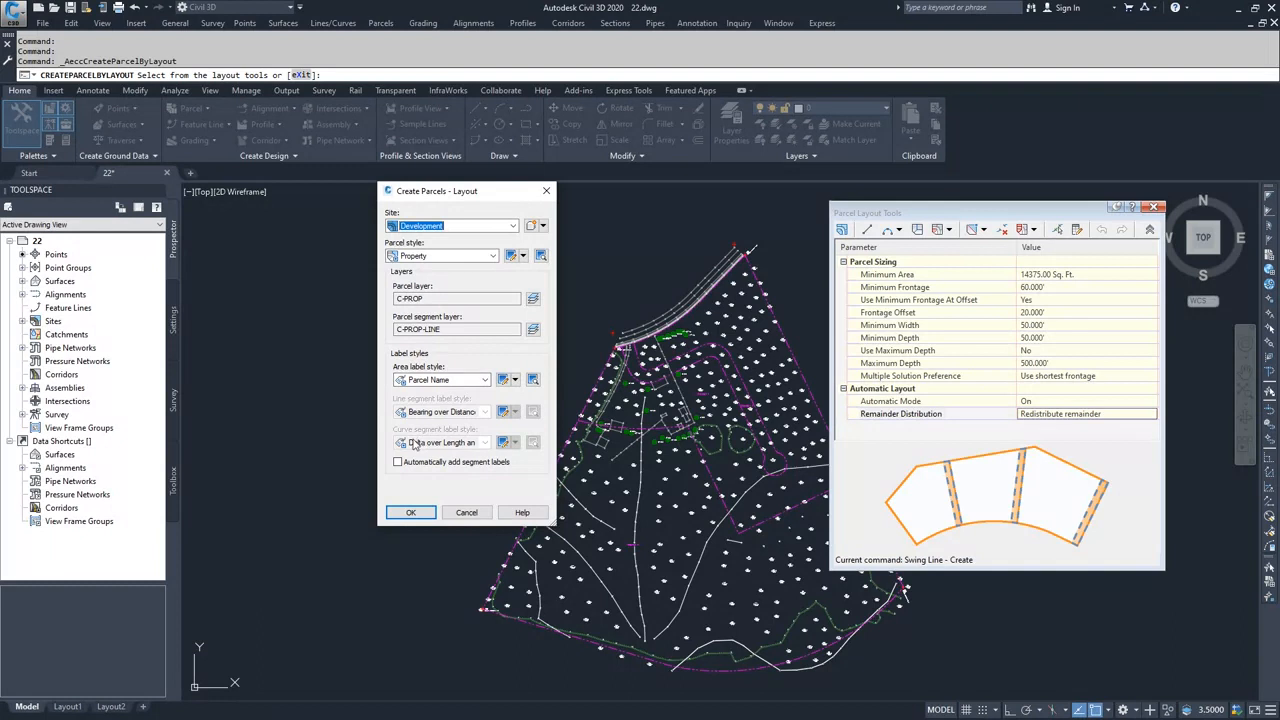
pyautogui.click(410, 513)
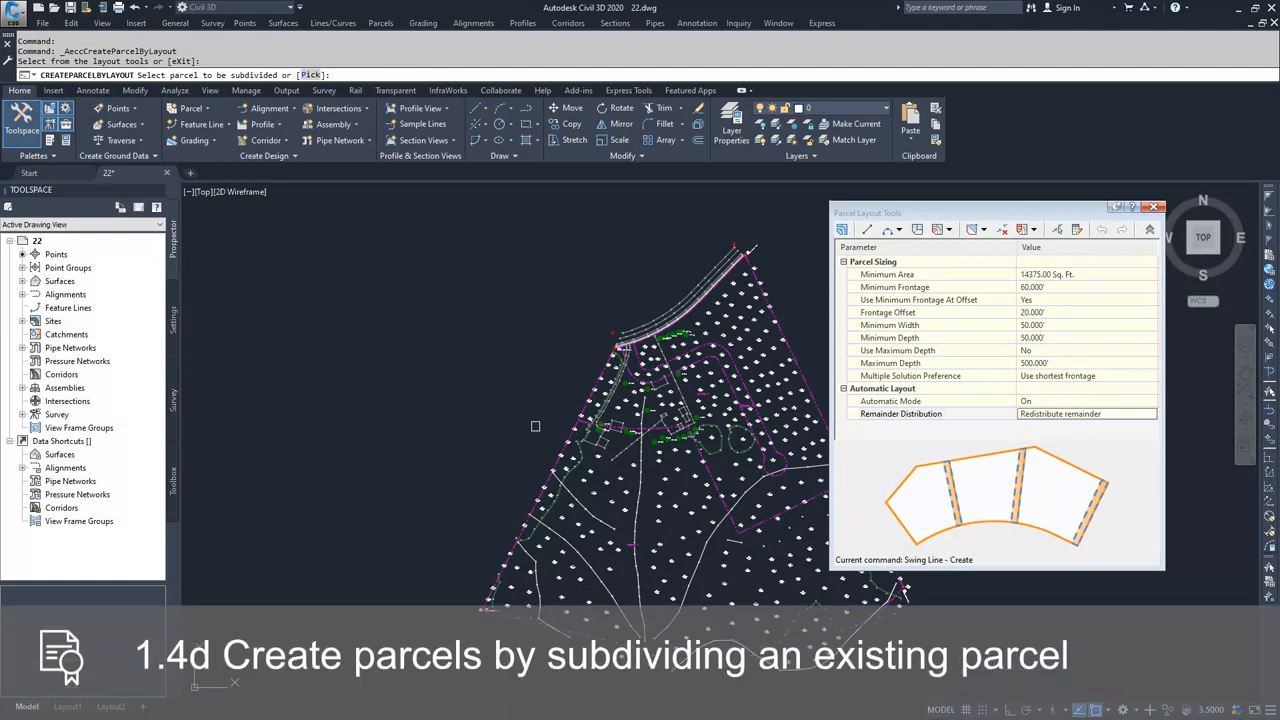
pyautogui.moveTo(687, 436); pyautogui.dragTo(582, 455, button='middle')
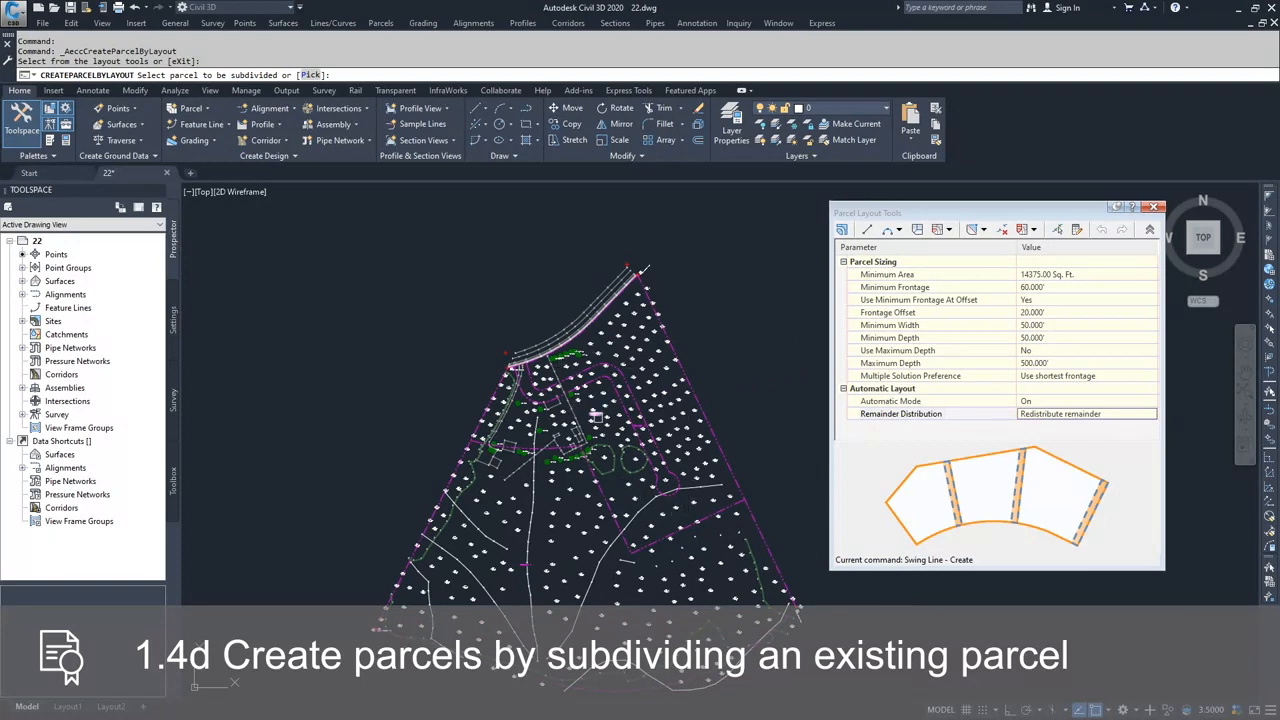
pyautogui.scroll(5, 594, 414)
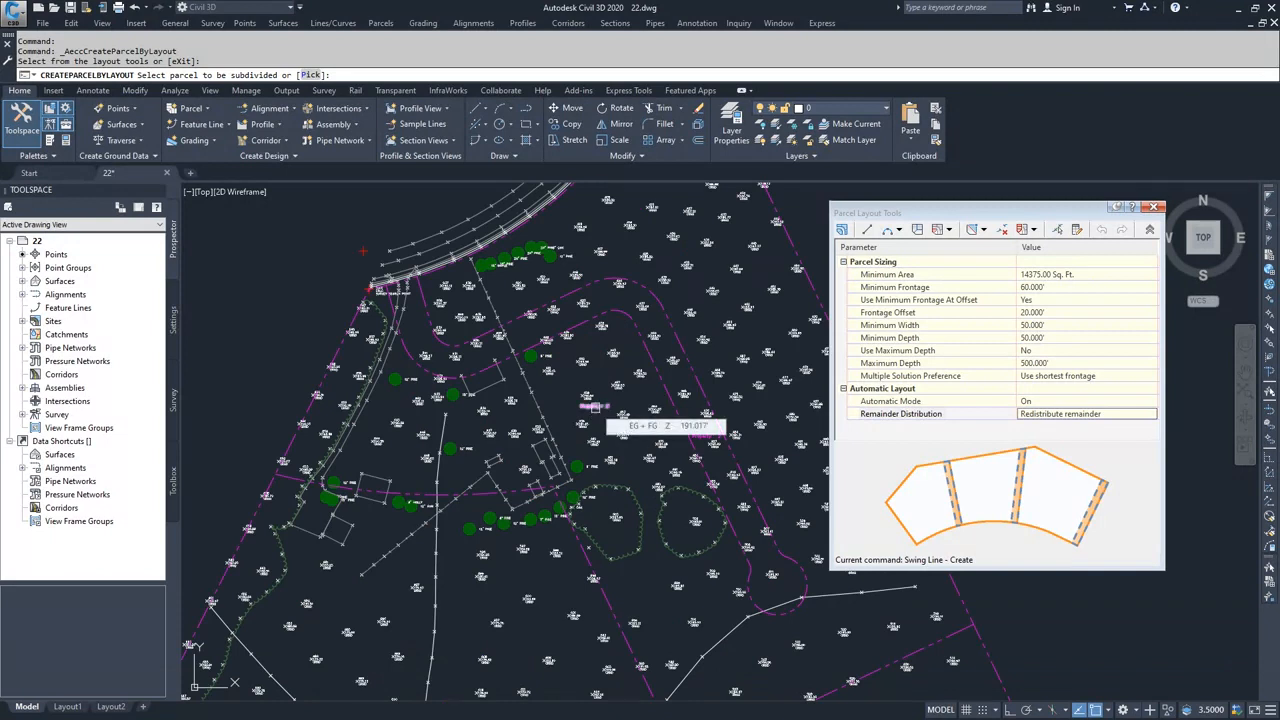
pyautogui.click(594, 406)
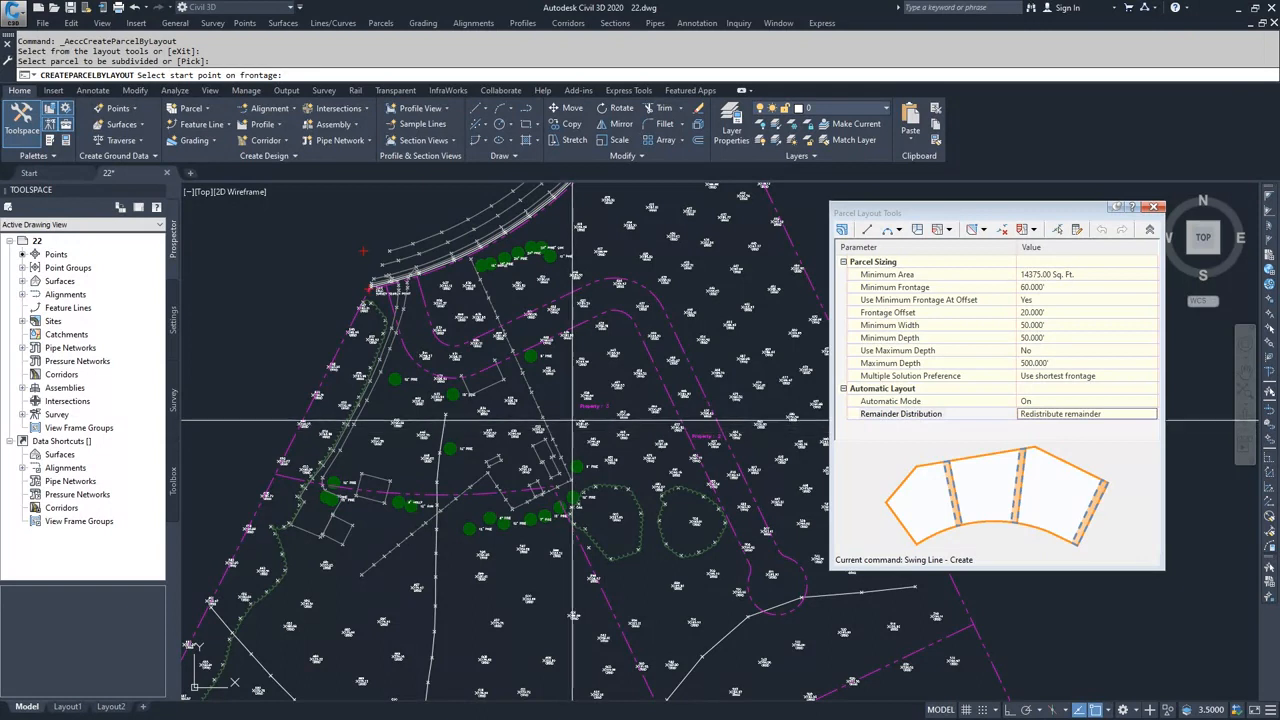
# Step: Define the swing-line frontage along the inside of the road bend, from the end of the entrance curve to near point 477
pyautogui.scroll(2, 487, 375)
pyautogui.click(476, 376)
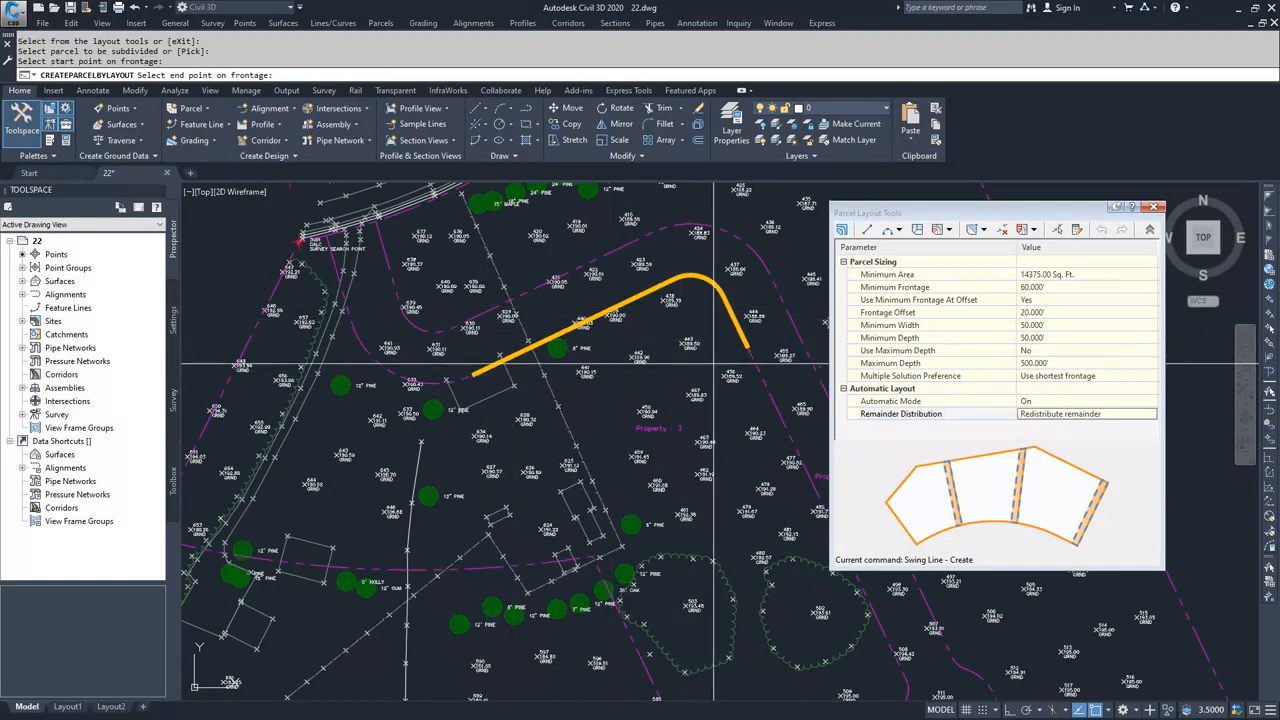
pyautogui.moveTo(735, 410); pyautogui.dragTo(650, 393, button='middle')
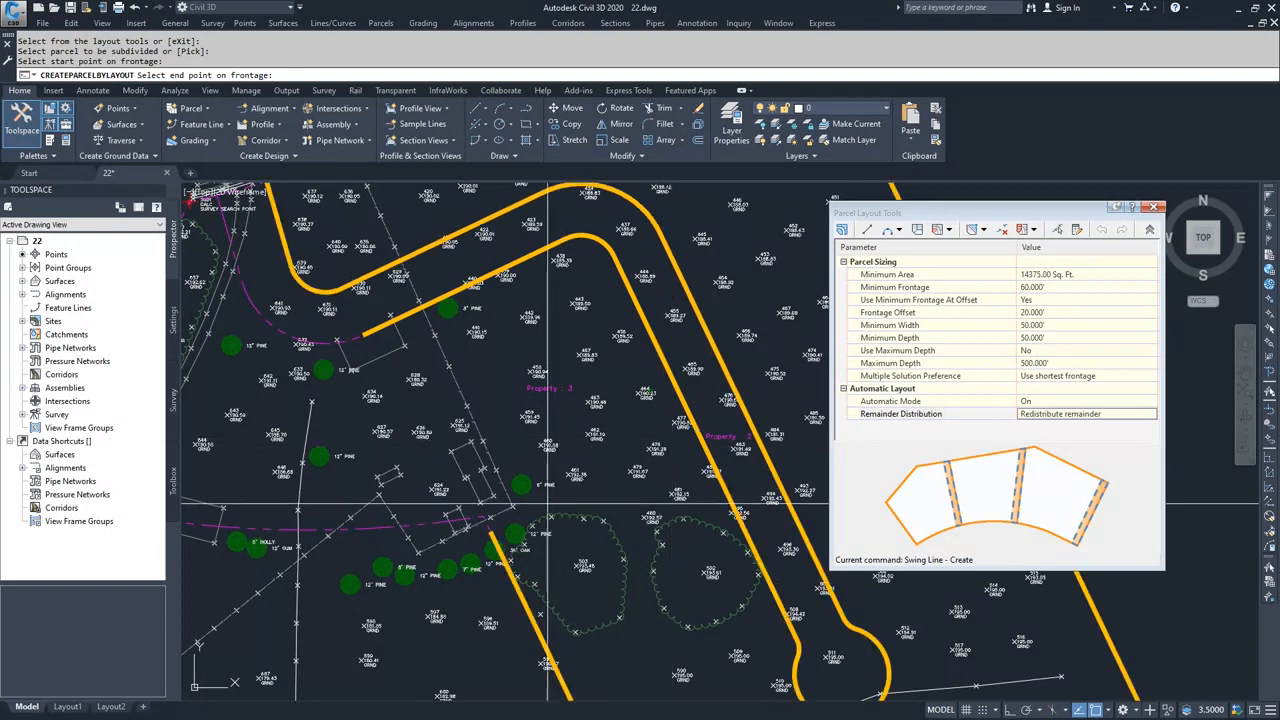
pyautogui.click(686, 424)
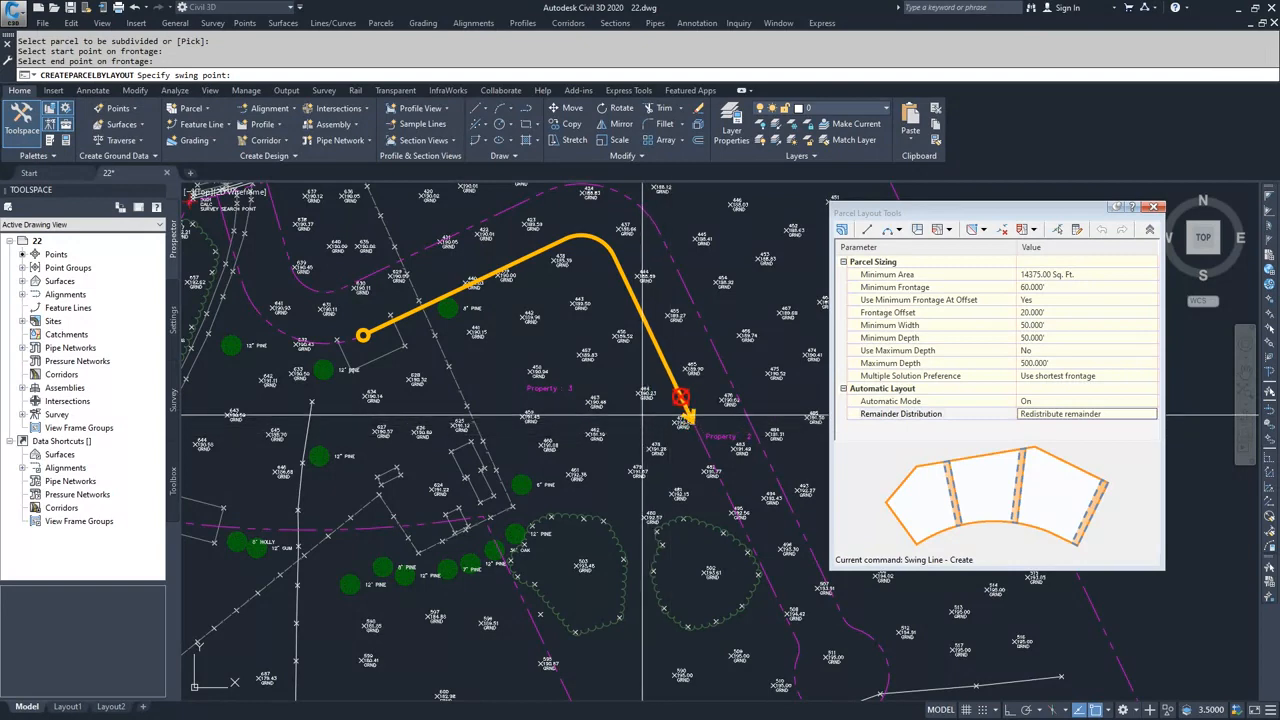
# Step: Place the swing point at the rear property corner near the 36" oak and accept the resulting parcel lines
pyautogui.scroll(3, 482, 516)
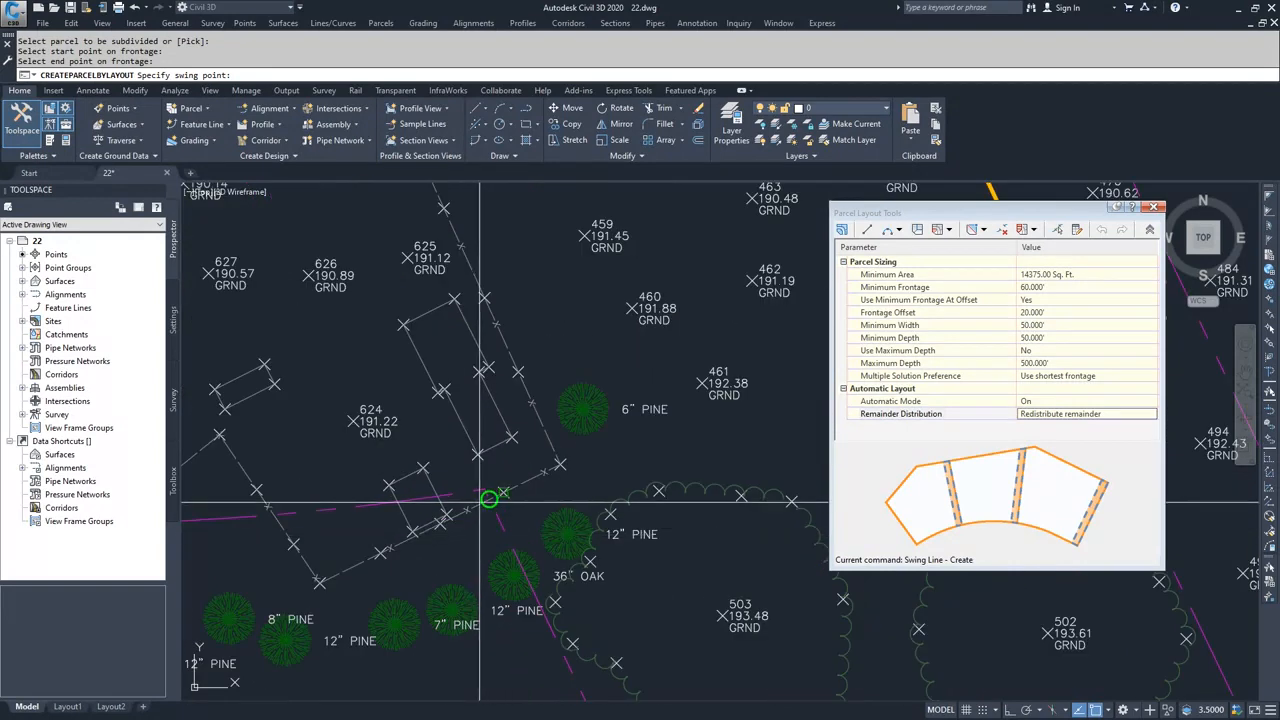
pyautogui.click(484, 490)
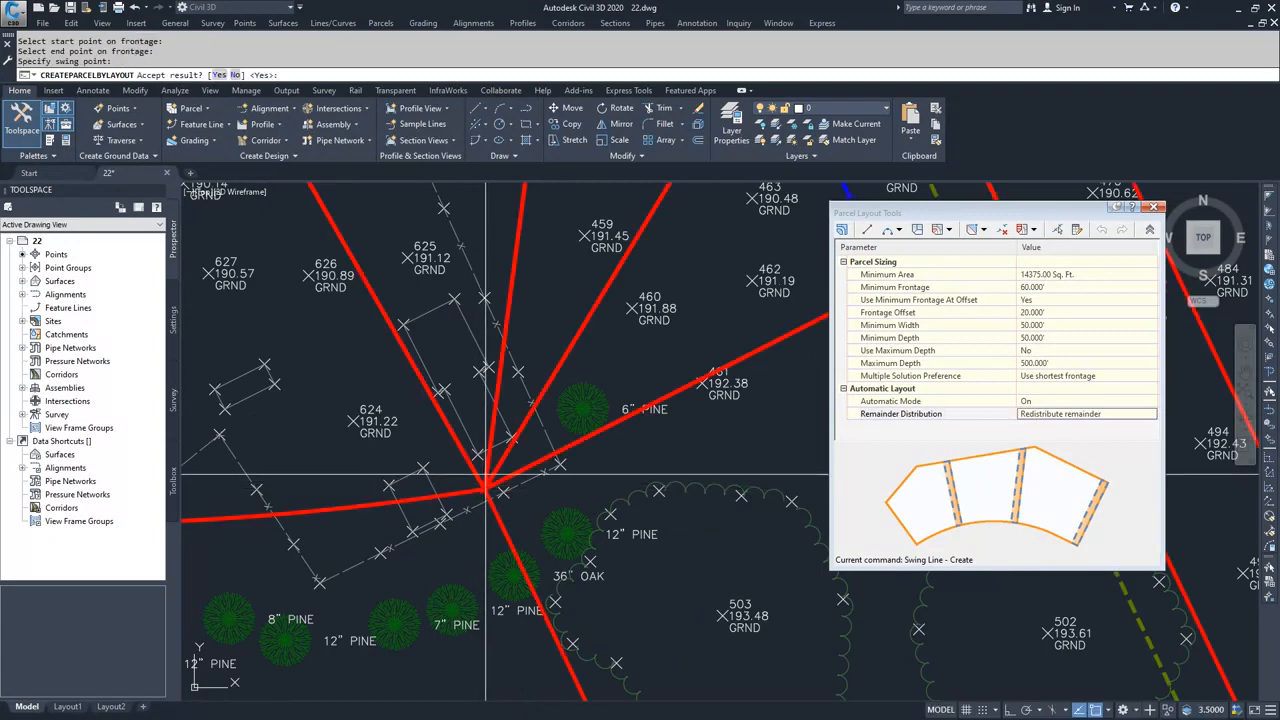
pyautogui.scroll(-3, 490, 460)
pyautogui.moveTo(516, 400); pyautogui.dragTo(472, 466, button='middle')
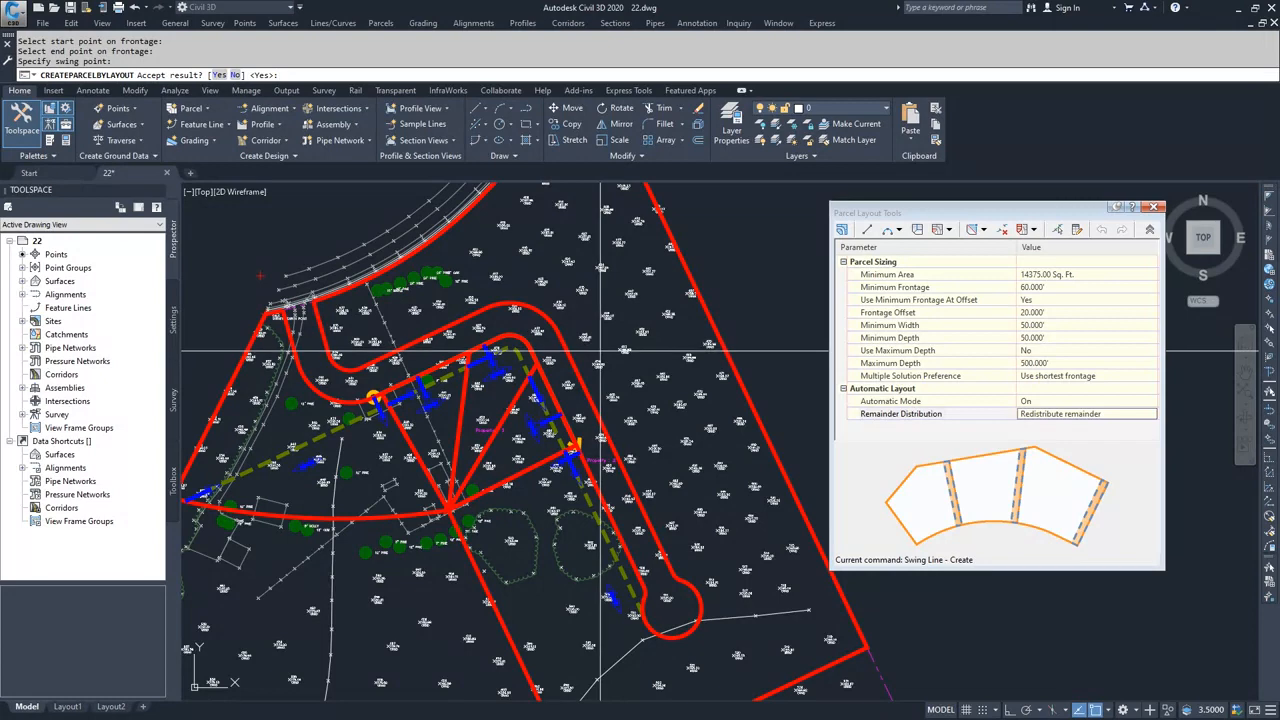
pyautogui.press('Return')
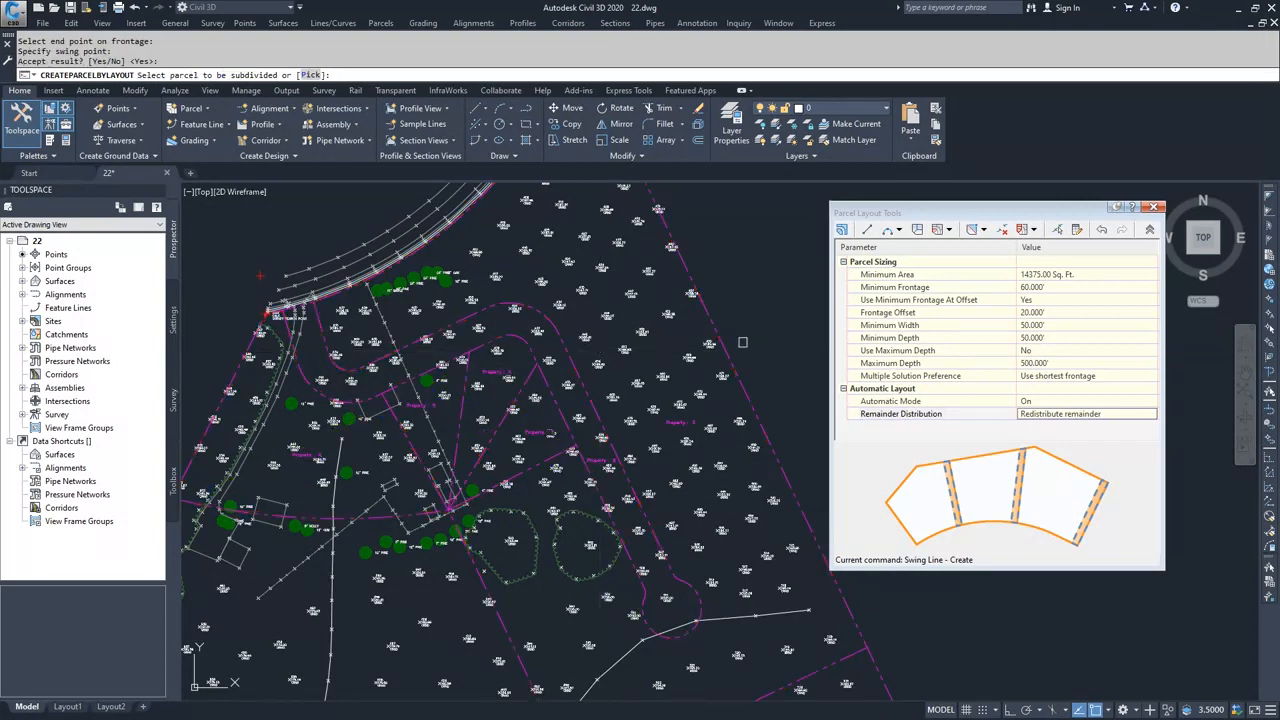
# Step: Start Slide Line - Create and select the large Property : 3 parcel outside the road loop for subdivision
pyautogui.click(949, 230)
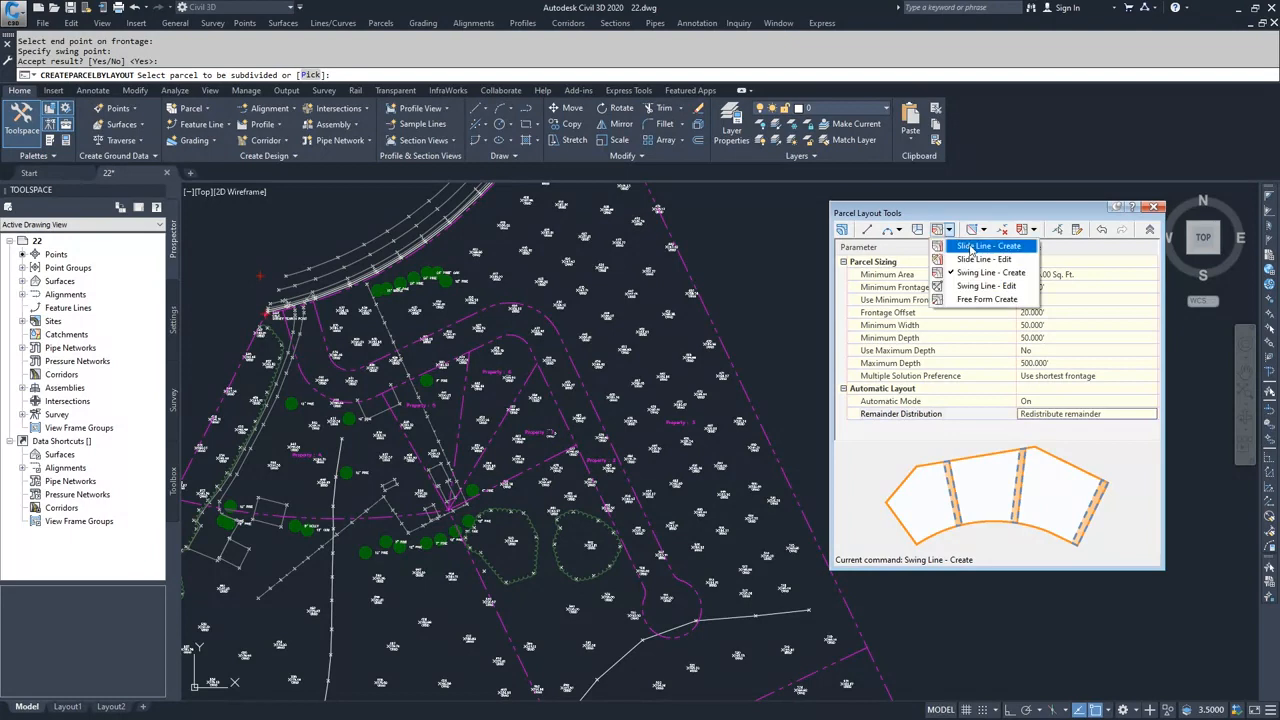
pyautogui.click(971, 247)
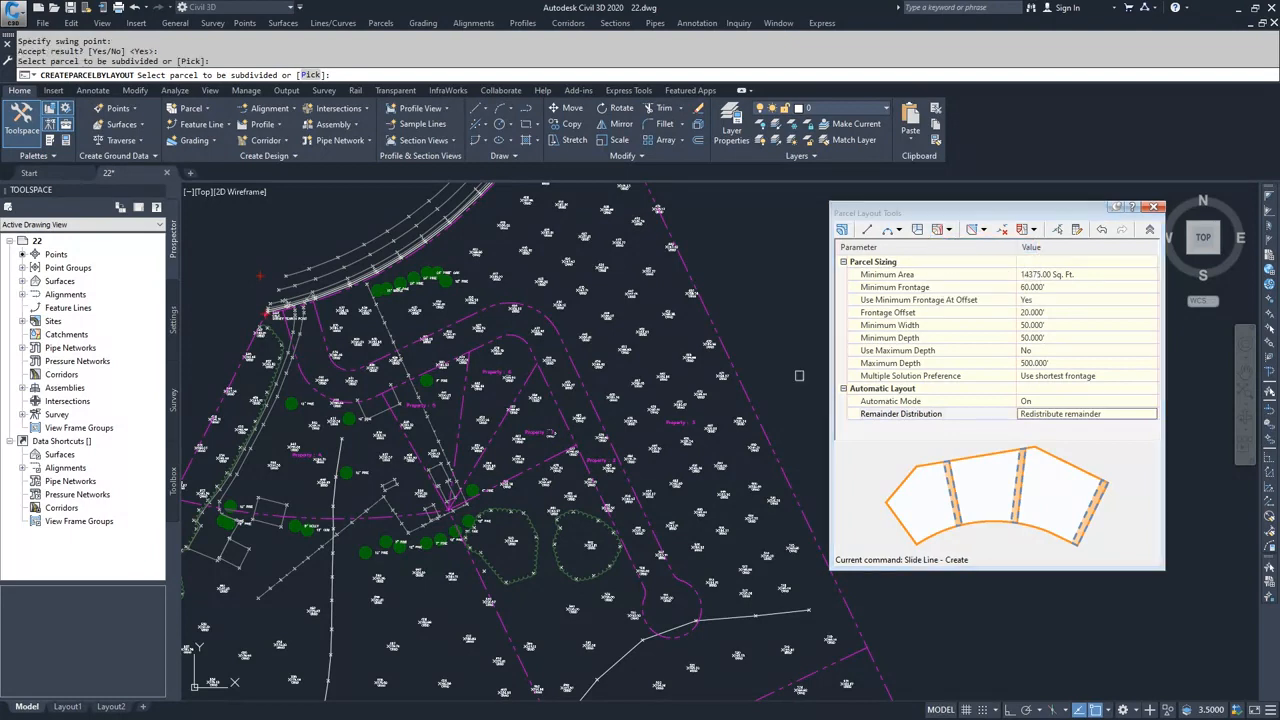
pyautogui.moveTo(652, 442); pyautogui.dragTo(625, 340, button='middle')
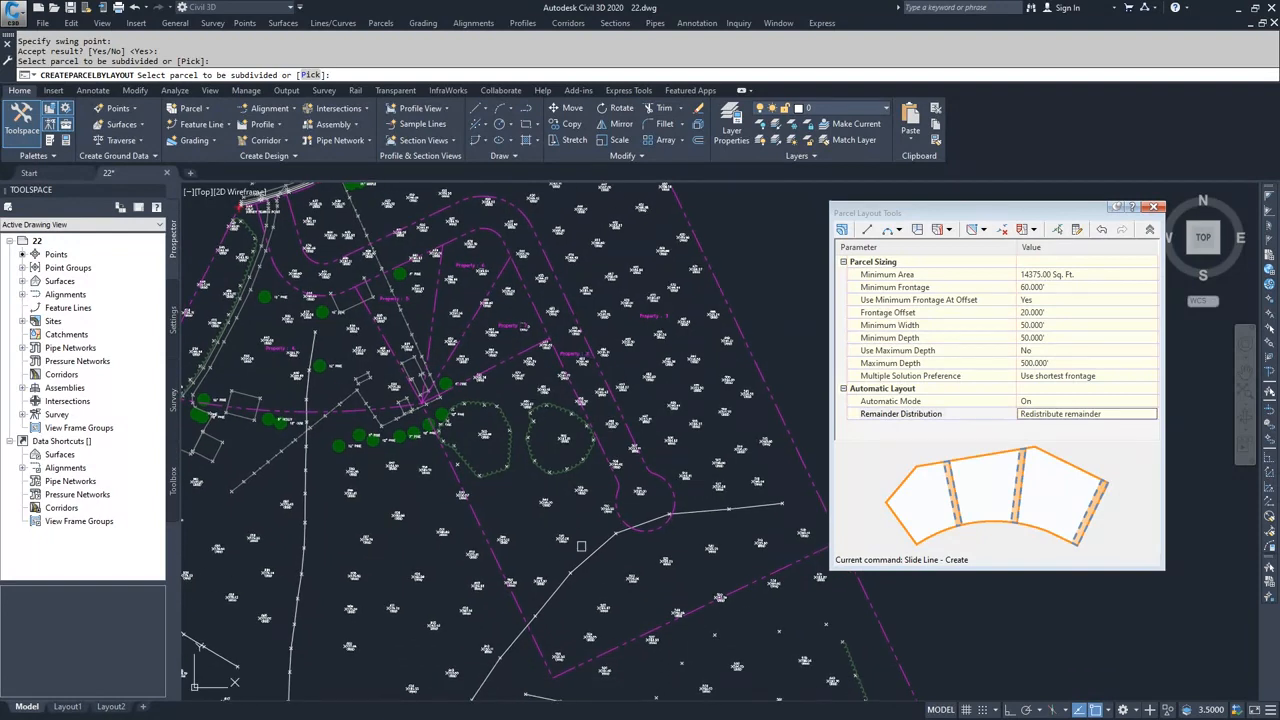
pyautogui.click(655, 314)
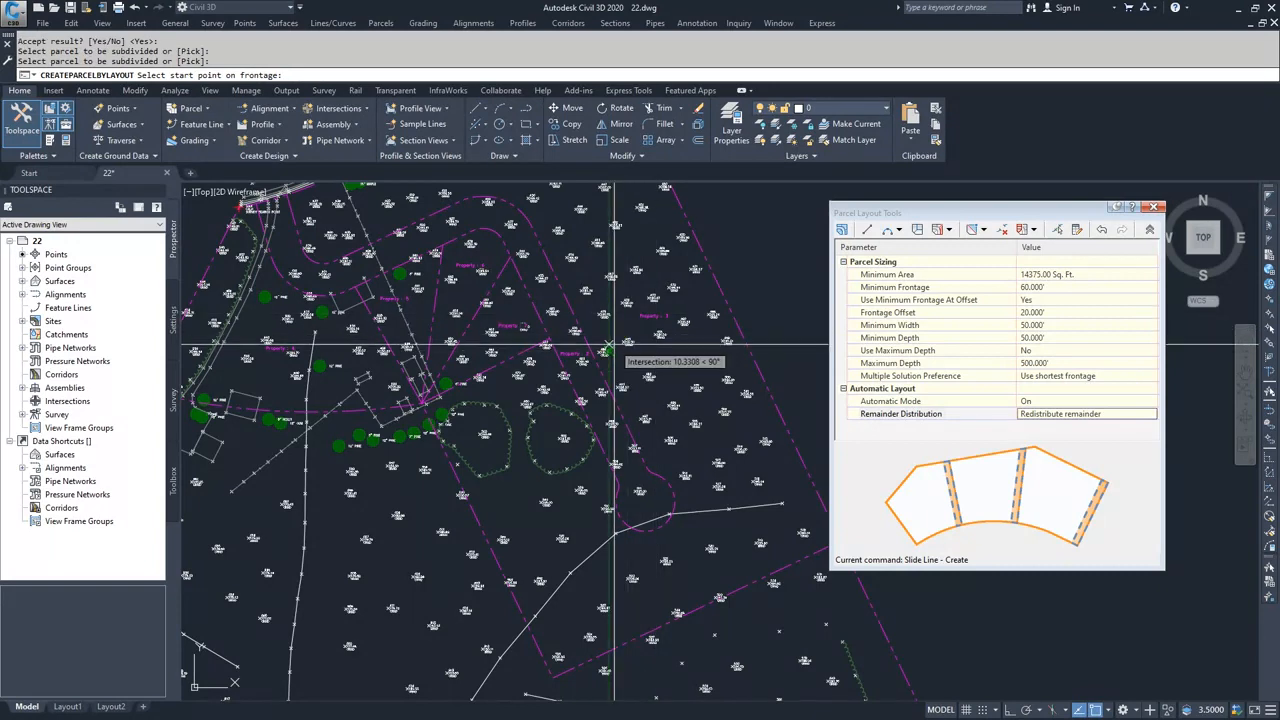
# Step: Define the slide-line frontage from the last swing line's road endpoint, around the cul-de-sac and back along the outer road edge to the entrance curve
pyautogui.scroll(3, 541, 358)
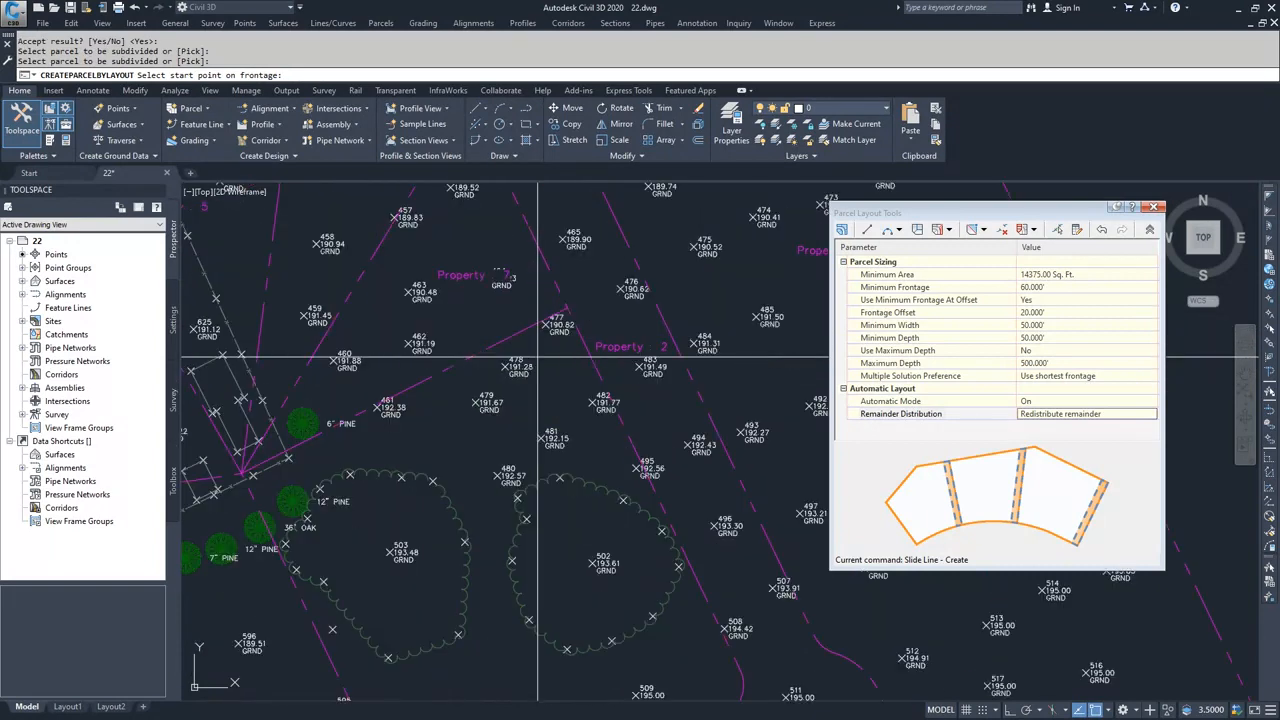
pyautogui.click(543, 342)
pyautogui.scroll(-2, 543, 342)
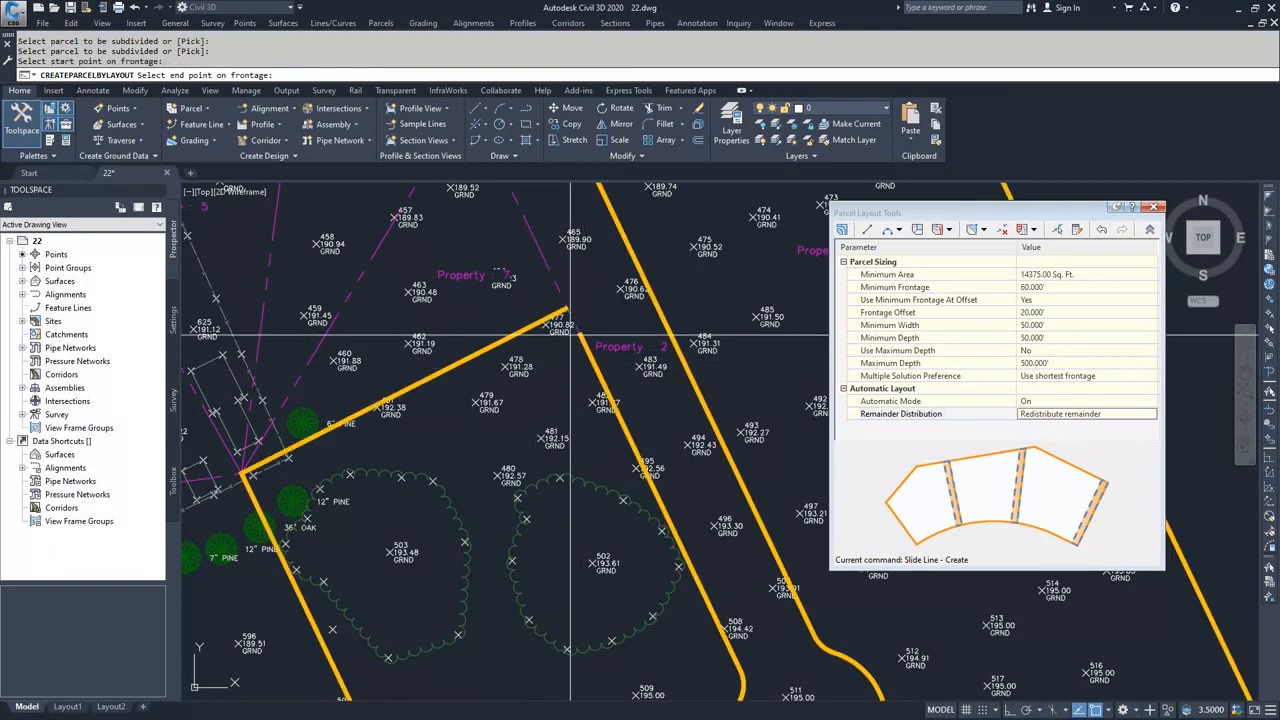
pyautogui.moveTo(637, 485); pyautogui.dragTo(593, 413, button='middle')
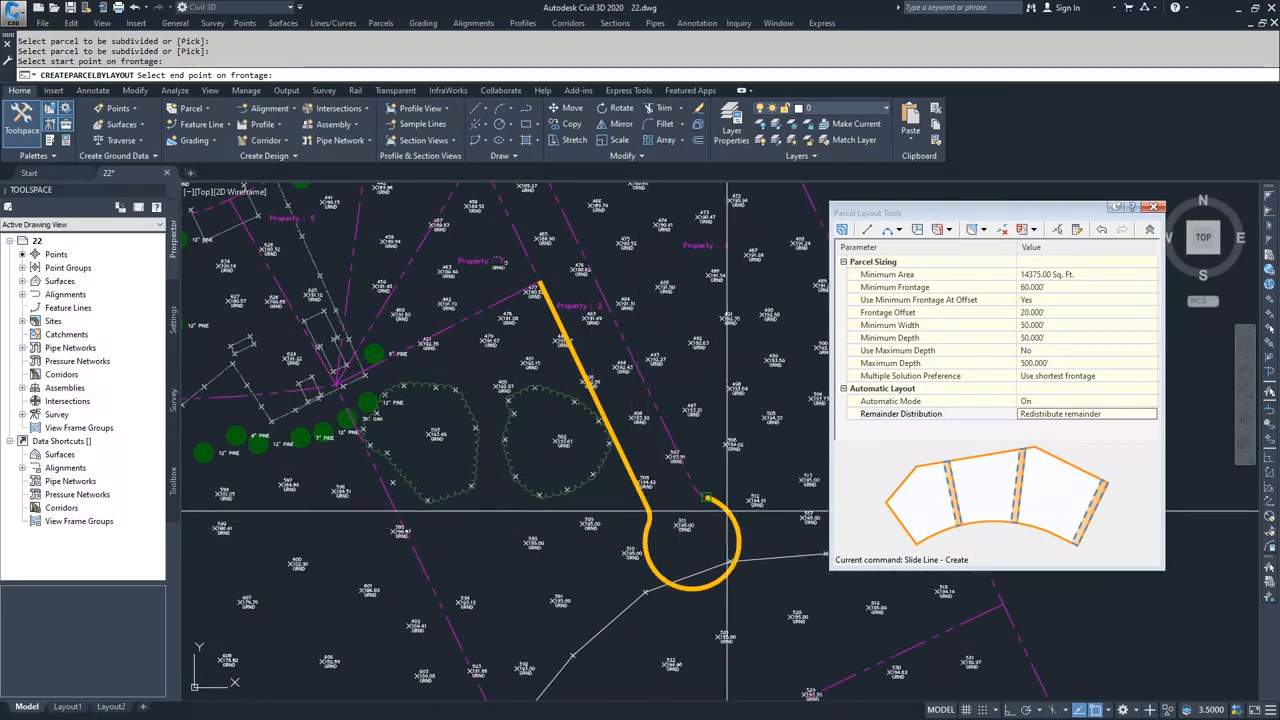
pyautogui.moveTo(640, 371); pyautogui.dragTo(706, 458, button='middle')
pyautogui.moveTo(636, 312); pyautogui.dragTo(679, 453, button='middle')
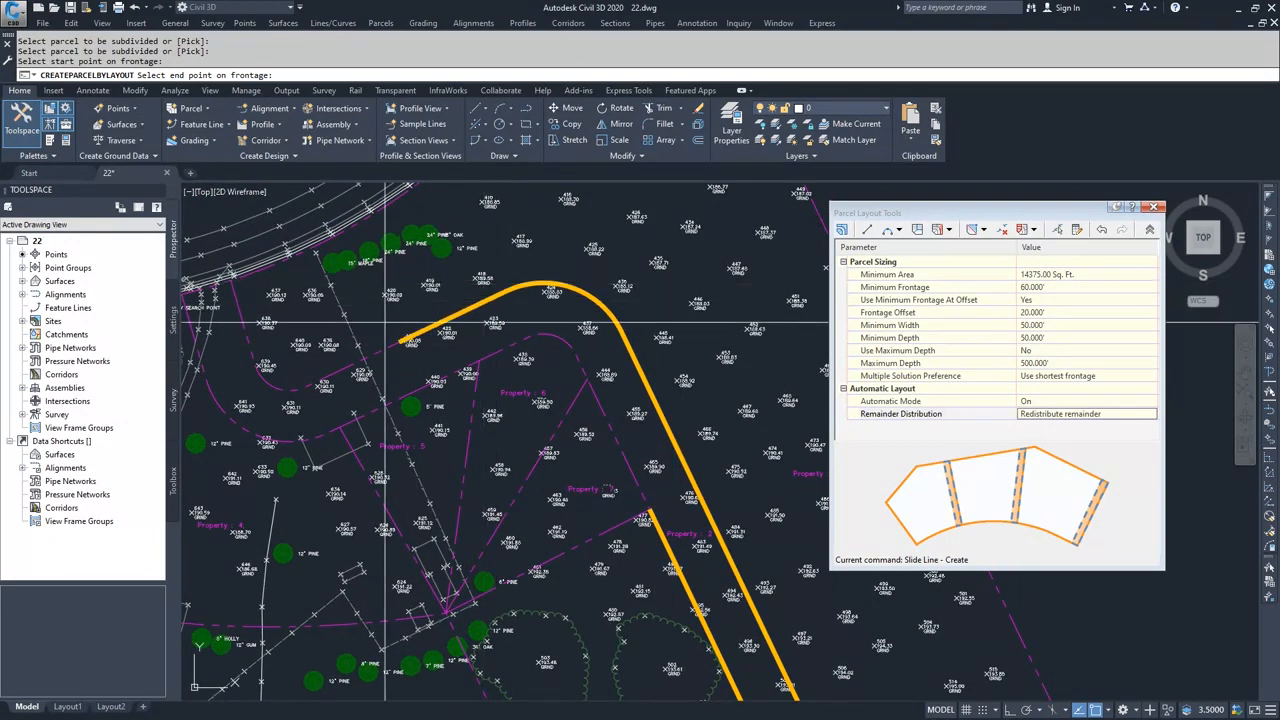
pyautogui.click(313, 380)
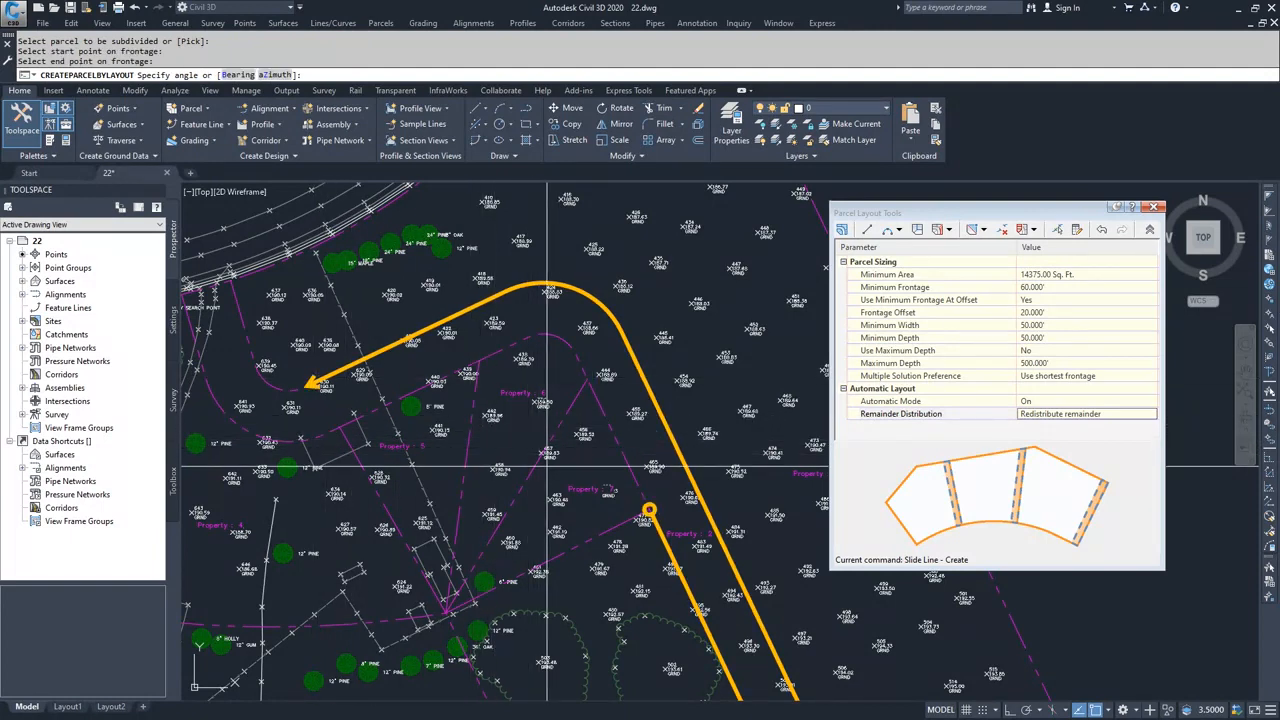
# Step: Align the slide-line angle with the existing lot line from the road endpoint near point 477 to the rear corner, and accept the new parcels
pyautogui.moveTo(619, 510); pyautogui.dragTo(568, 440, button='middle')
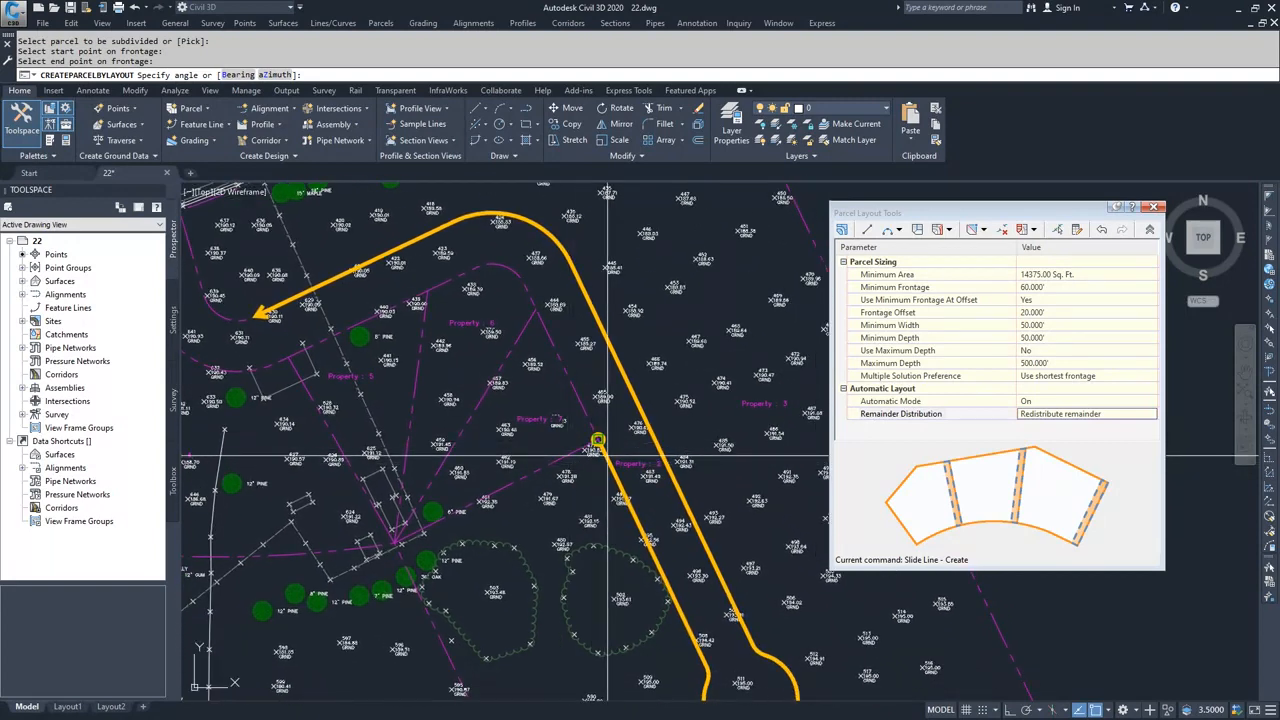
pyautogui.scroll(4, 580, 445)
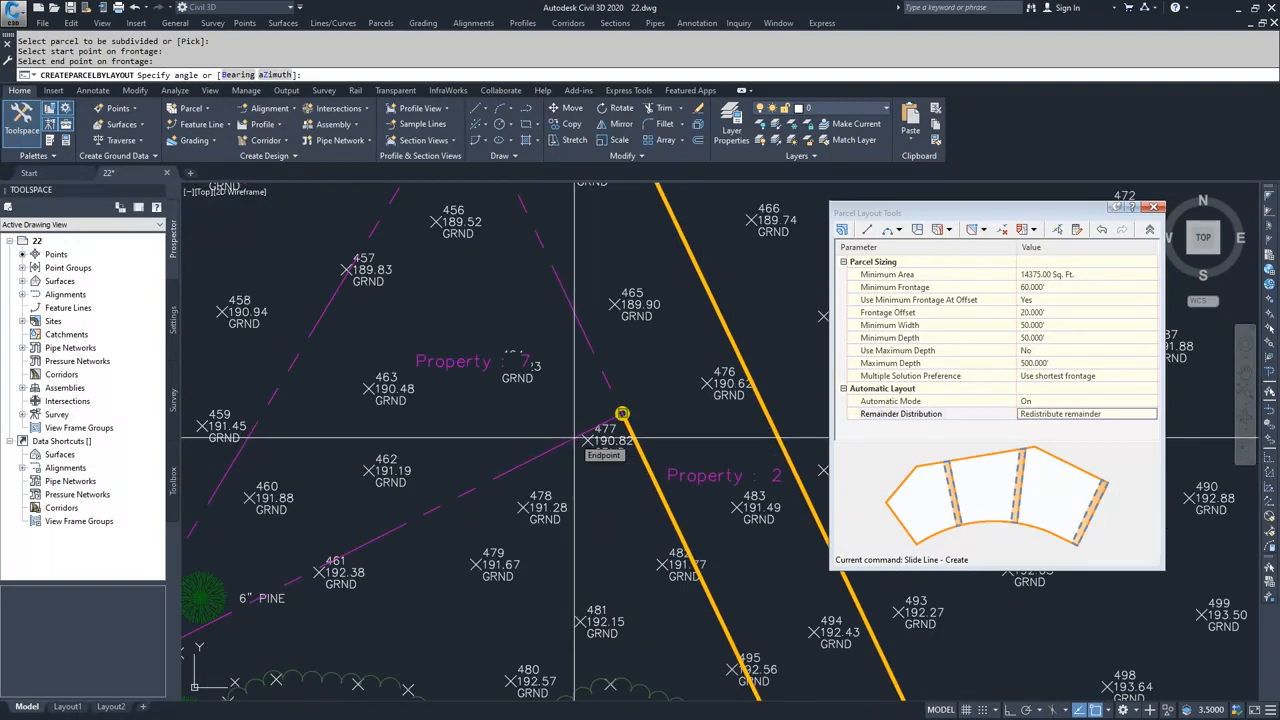
pyautogui.click(574, 437)
pyautogui.moveTo(480, 547); pyautogui.dragTo(655, 458, button='middle')
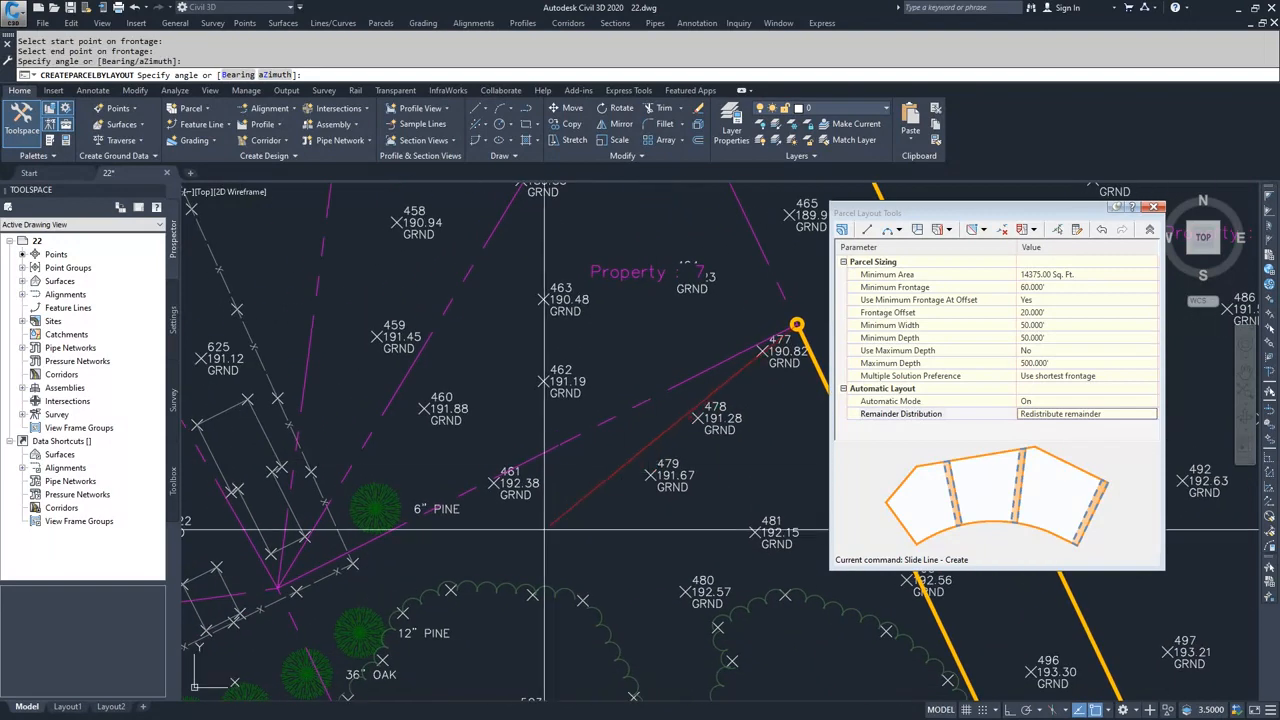
pyautogui.click(278, 588)
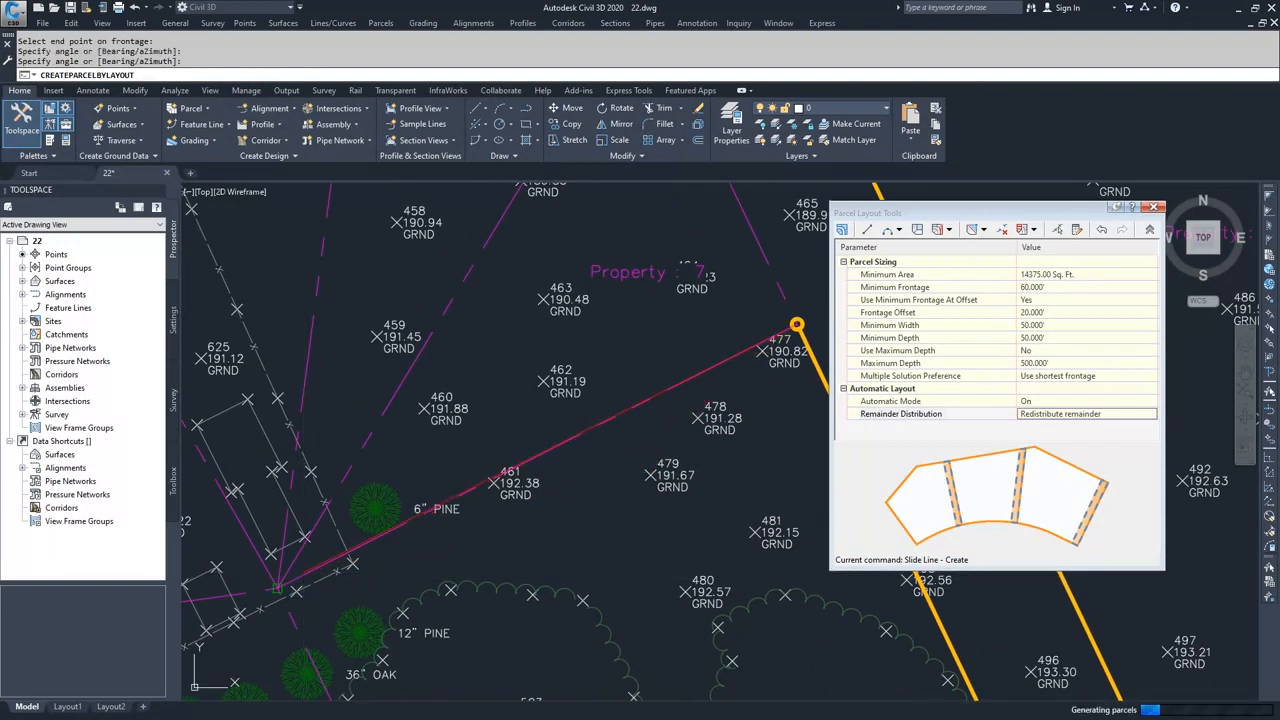
pyautogui.scroll(-6, 397, 513)
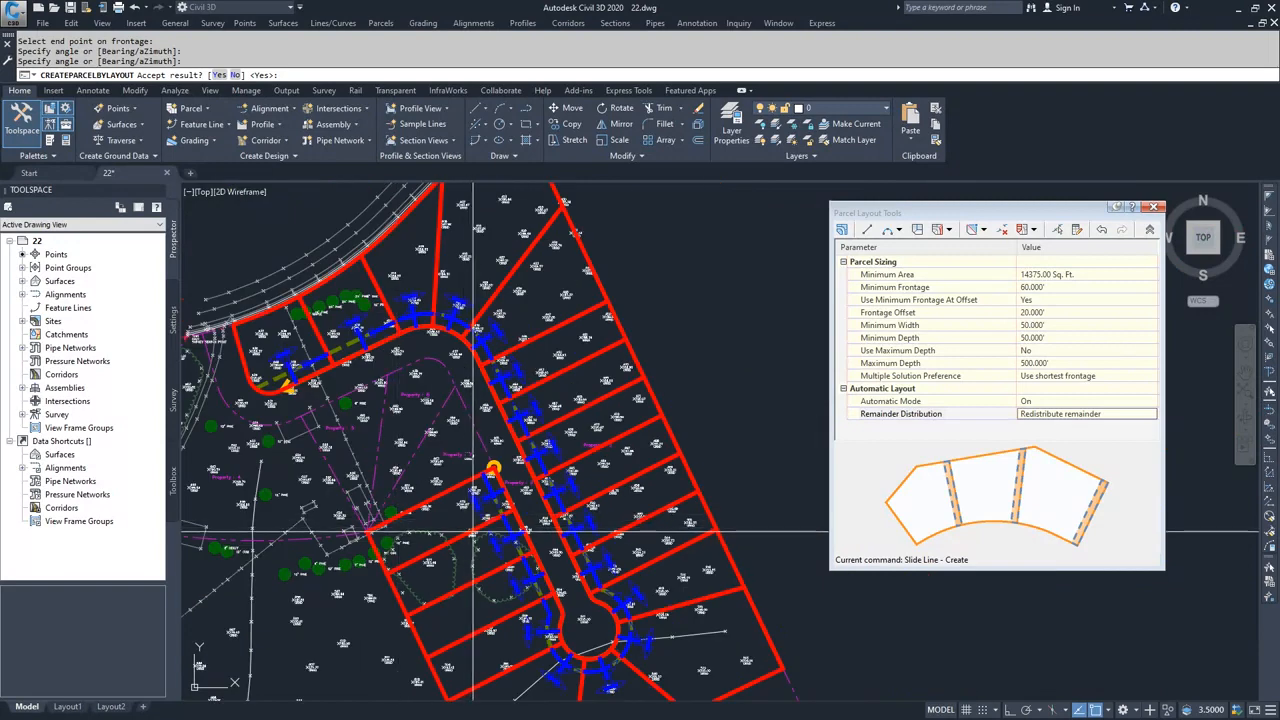
pyautogui.scroll(-3, 474, 535)
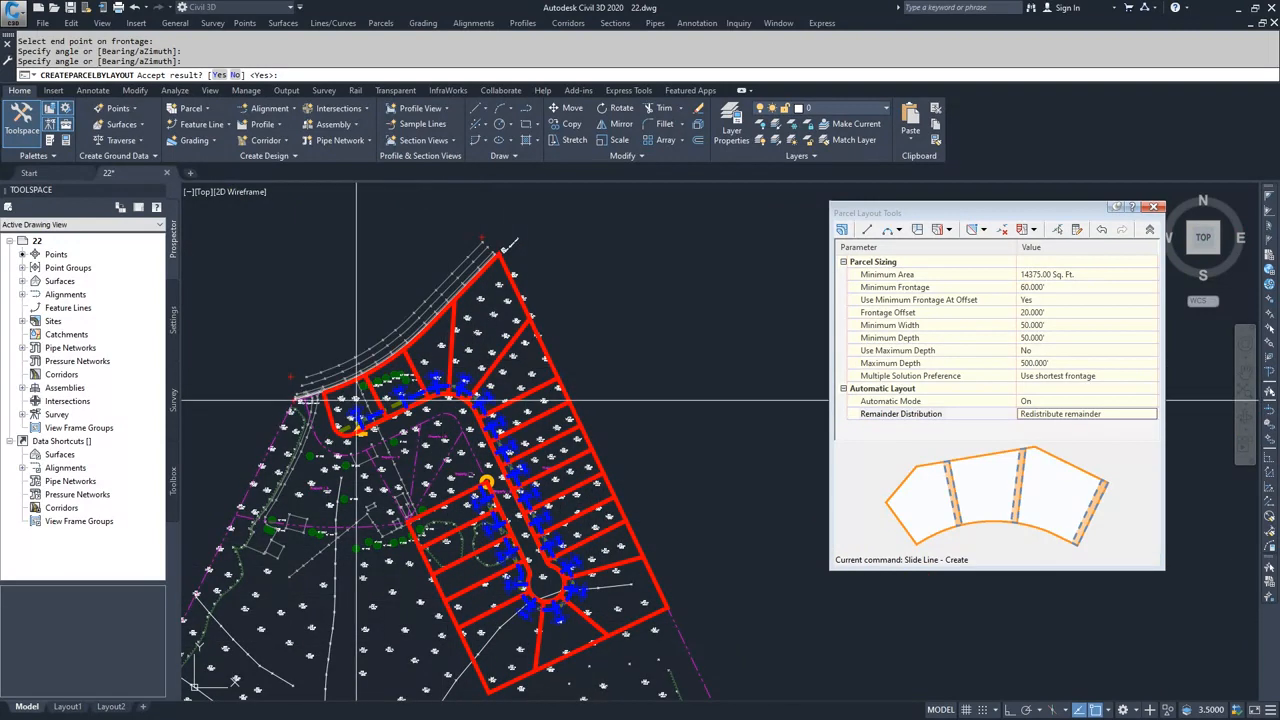
pyautogui.press('Return')
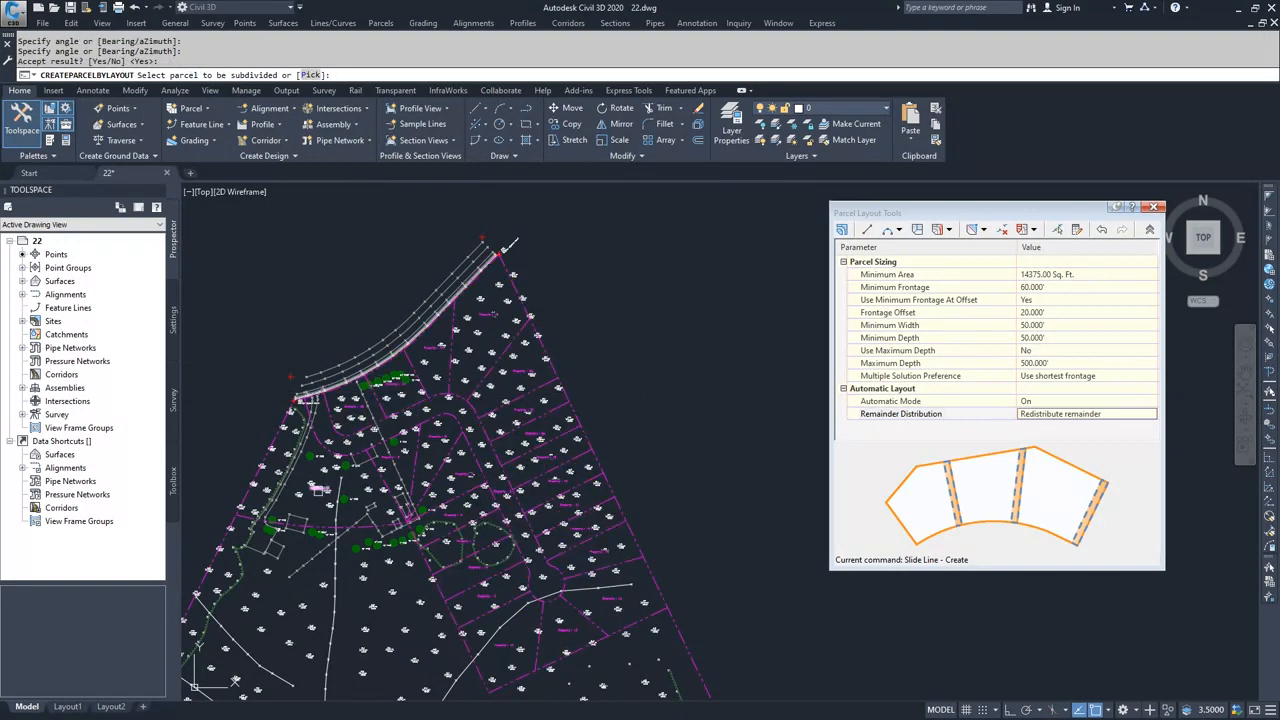
# Step: Select the Property : 4 parcel for subdivision and define its frontage along the road curve from the Property : 5 corner to the entrance-side curve end
pyautogui.scroll(3, 316, 488)
pyautogui.click(337, 484)
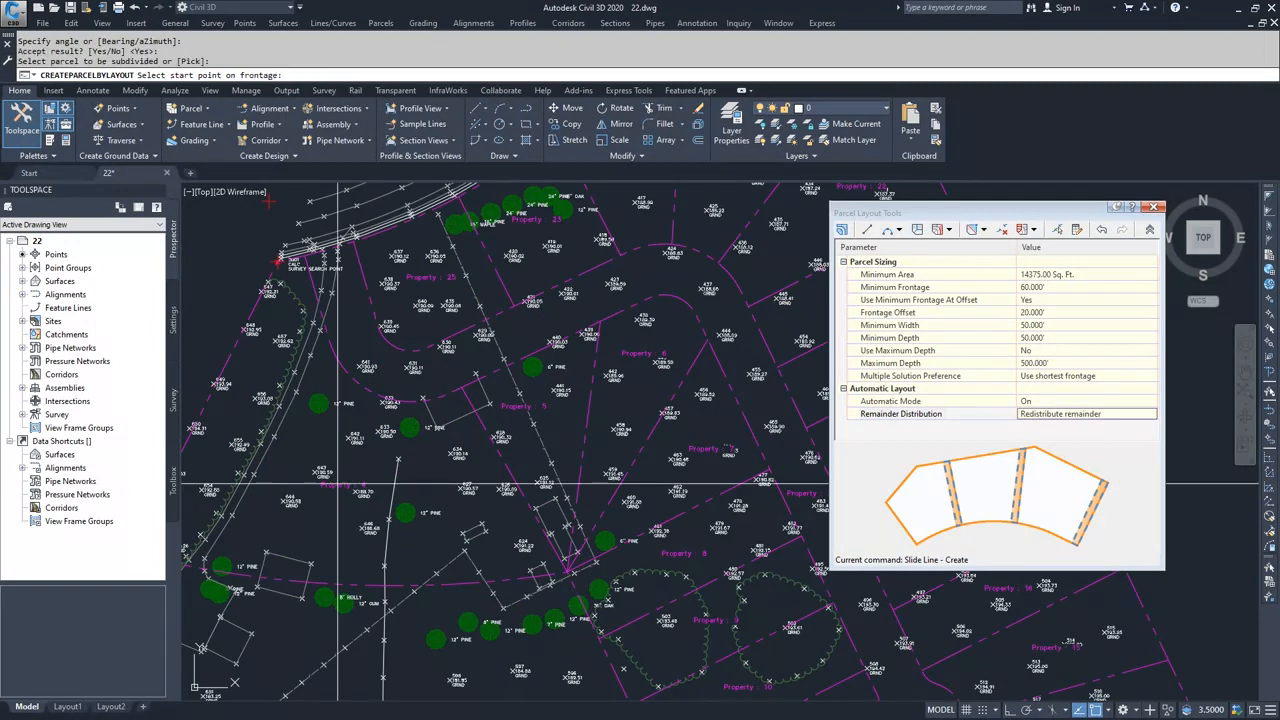
pyautogui.click(460, 388)
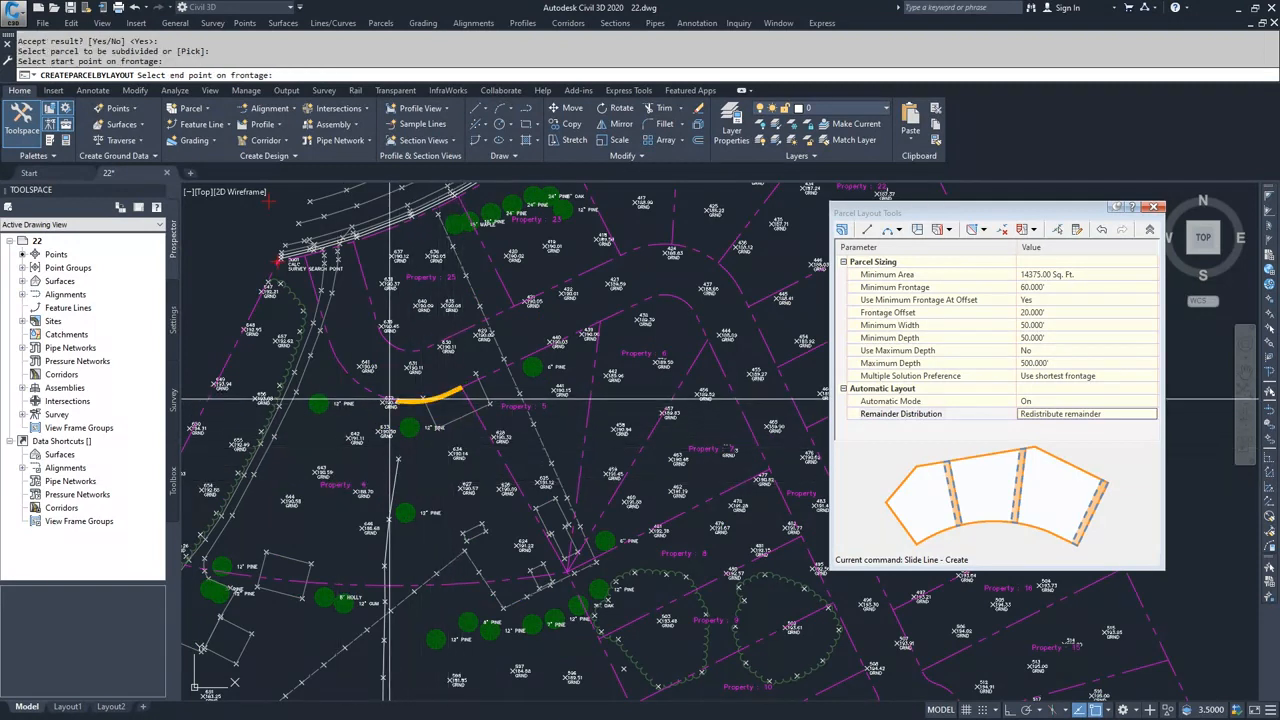
pyautogui.click(337, 374)
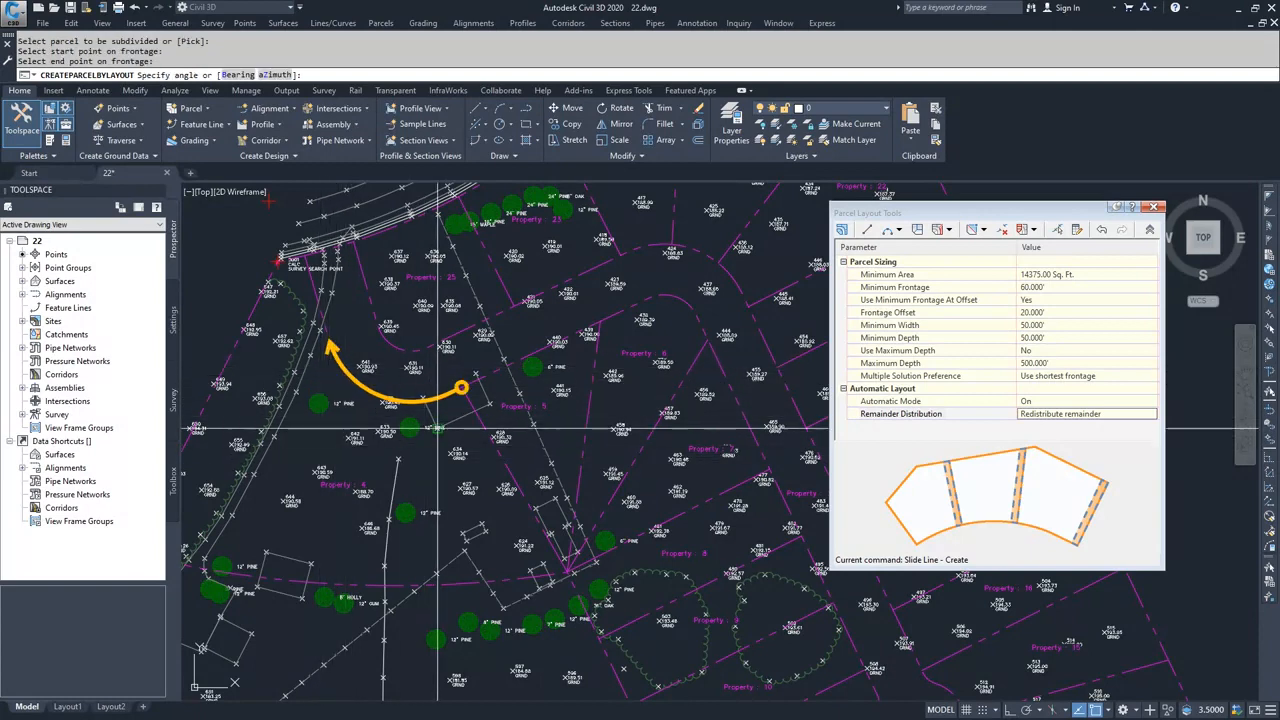
# Step: Align the slide-line angle with the boundary shared with Property : 5, down to the rear corner, and accept the resulting lots
pyautogui.scroll(2, 465, 406)
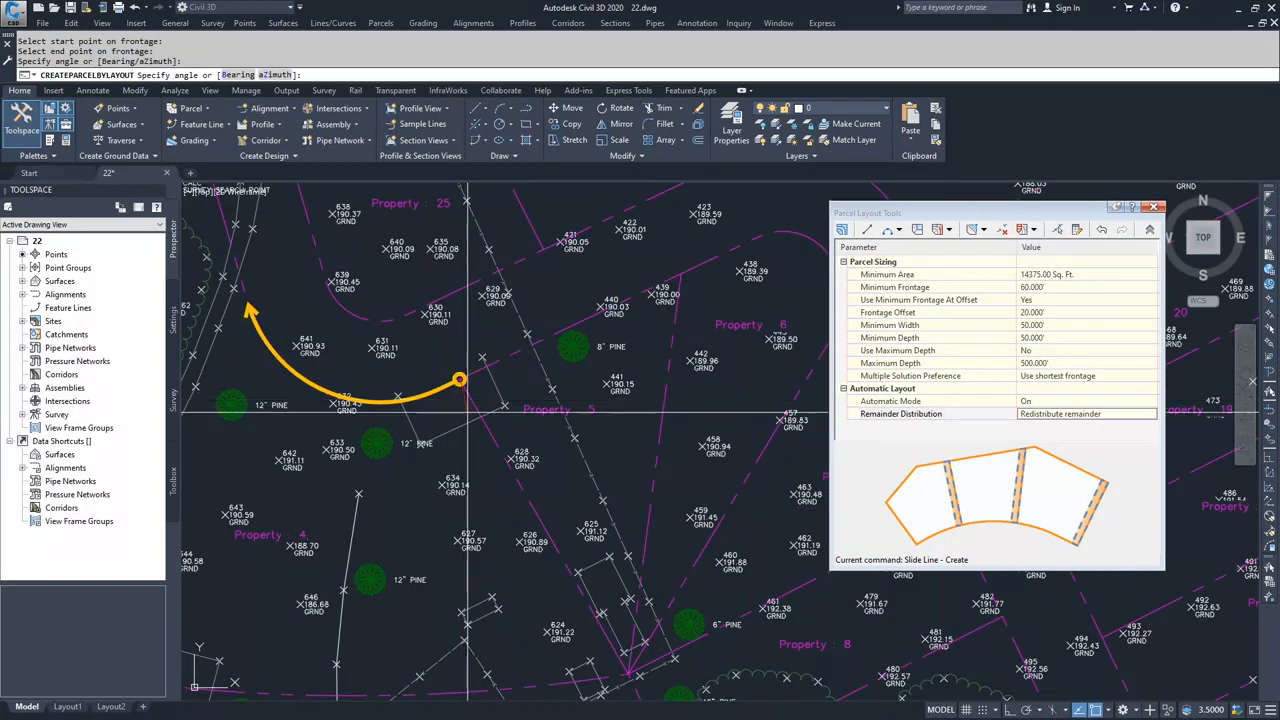
pyautogui.click(610, 652)
pyautogui.scroll(-4, 500, 600)
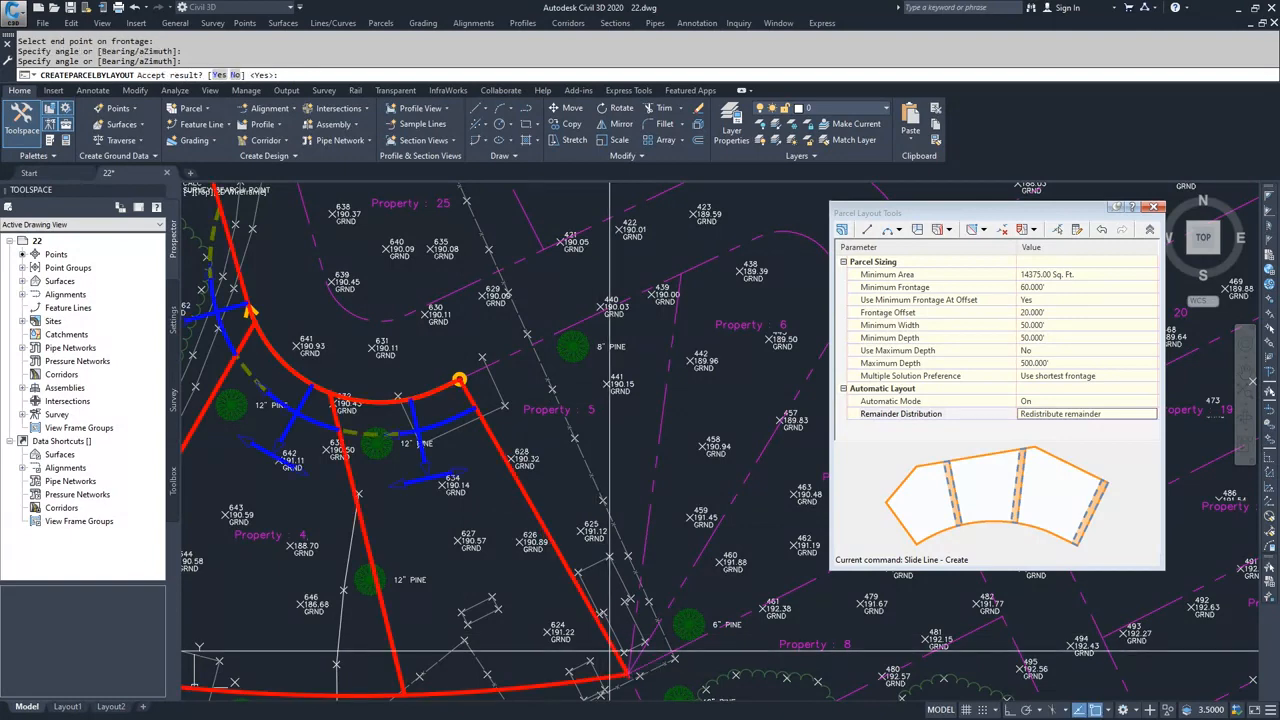
pyautogui.scroll(-2, 444, 575)
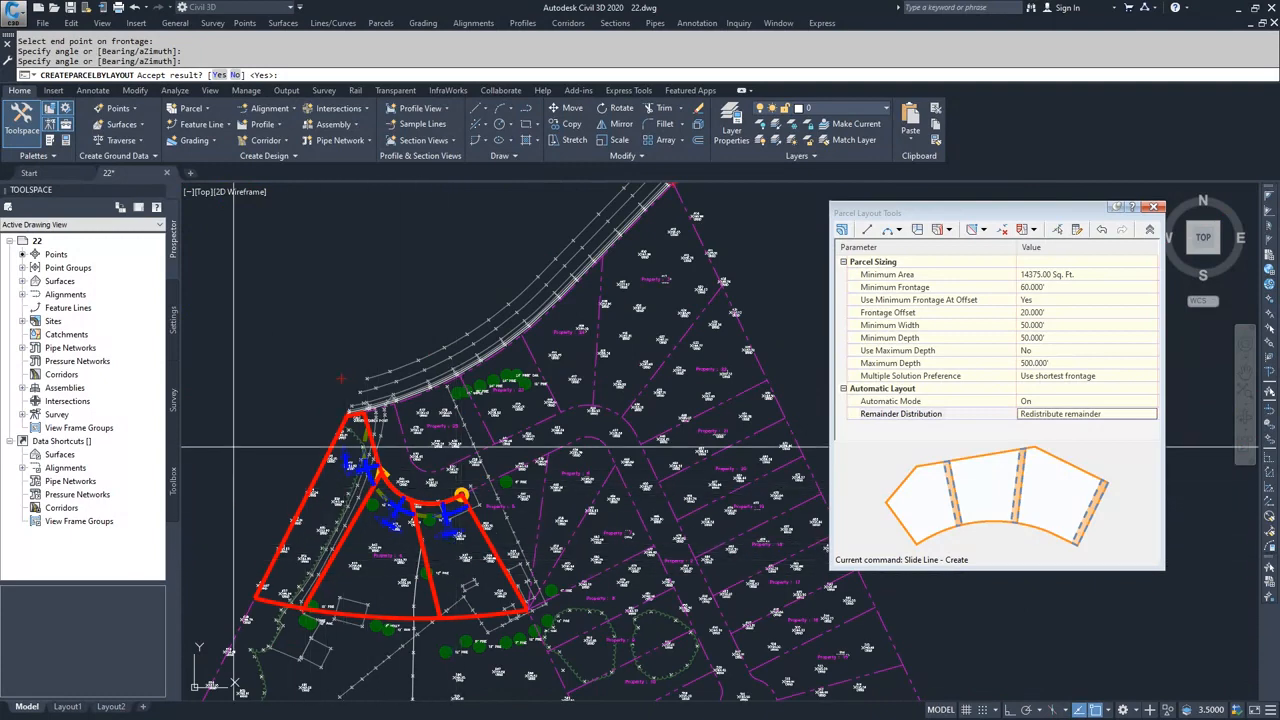
pyautogui.press('Return')
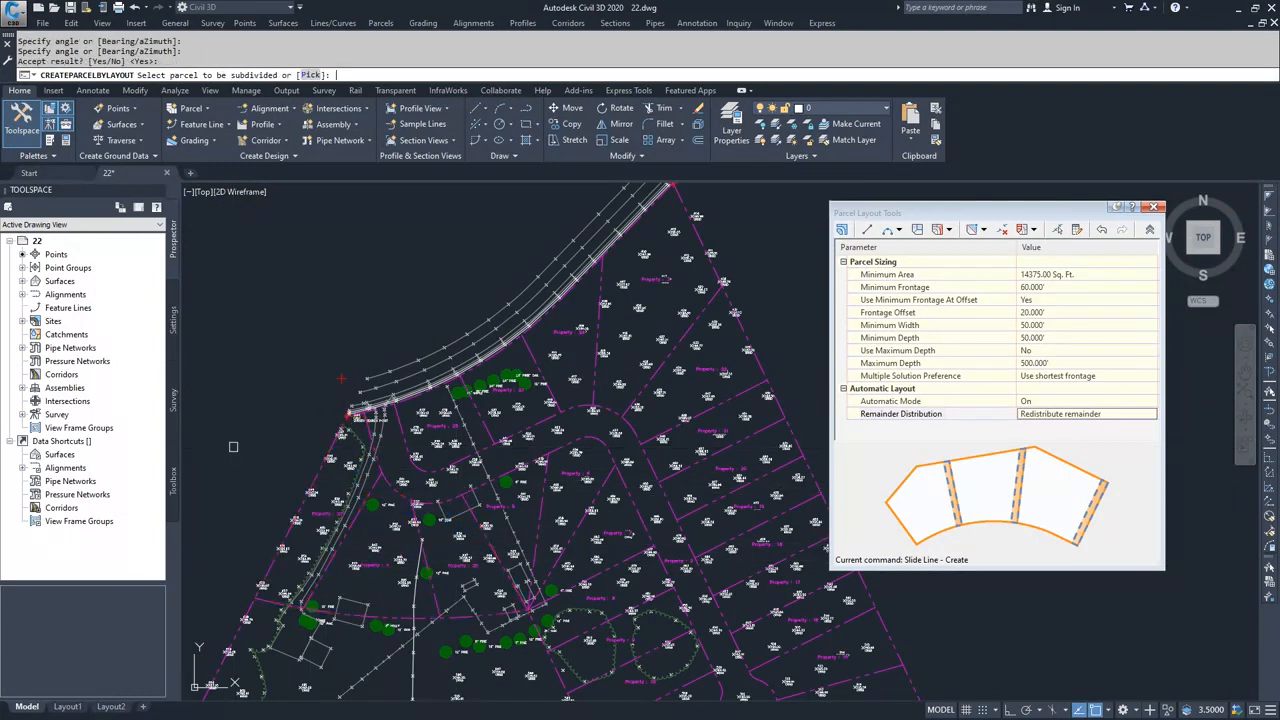
pyautogui.moveTo(266, 450); pyautogui.dragTo(278, 332, button='middle')
pyautogui.scroll(-2, 280, 334)
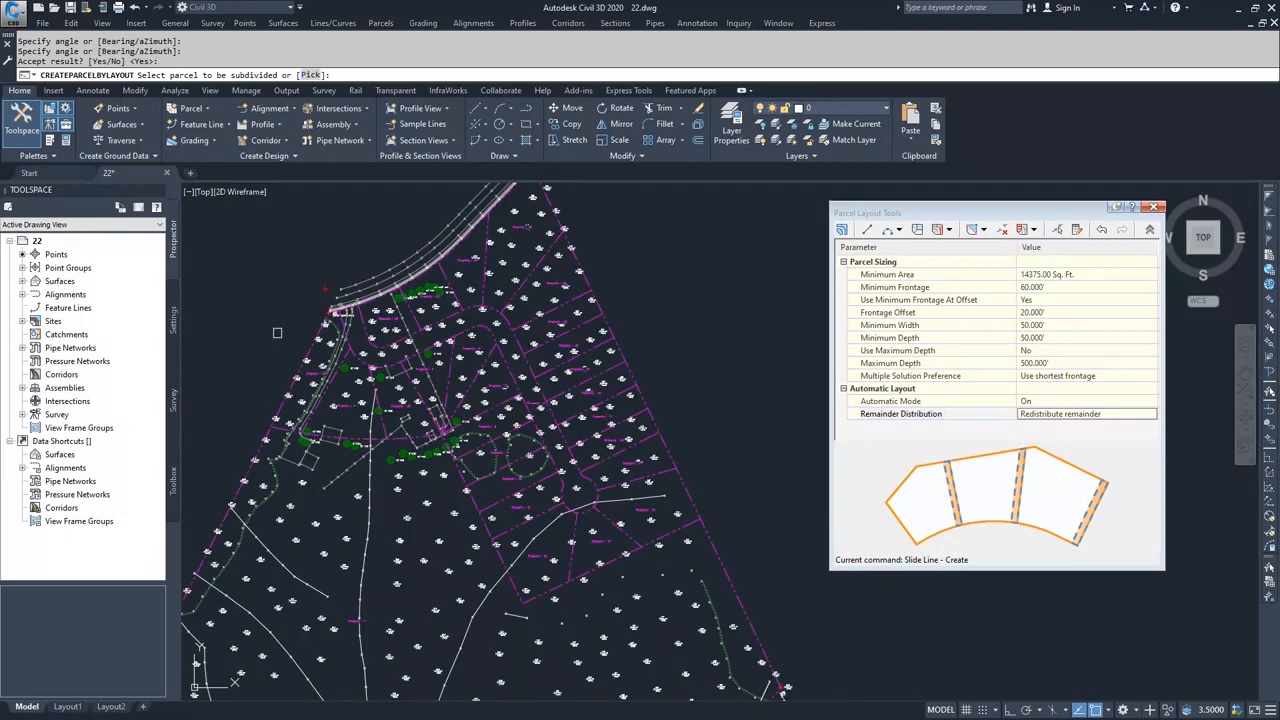
pyautogui.moveTo(277, 332); pyautogui.dragTo(297, 400, button='middle')
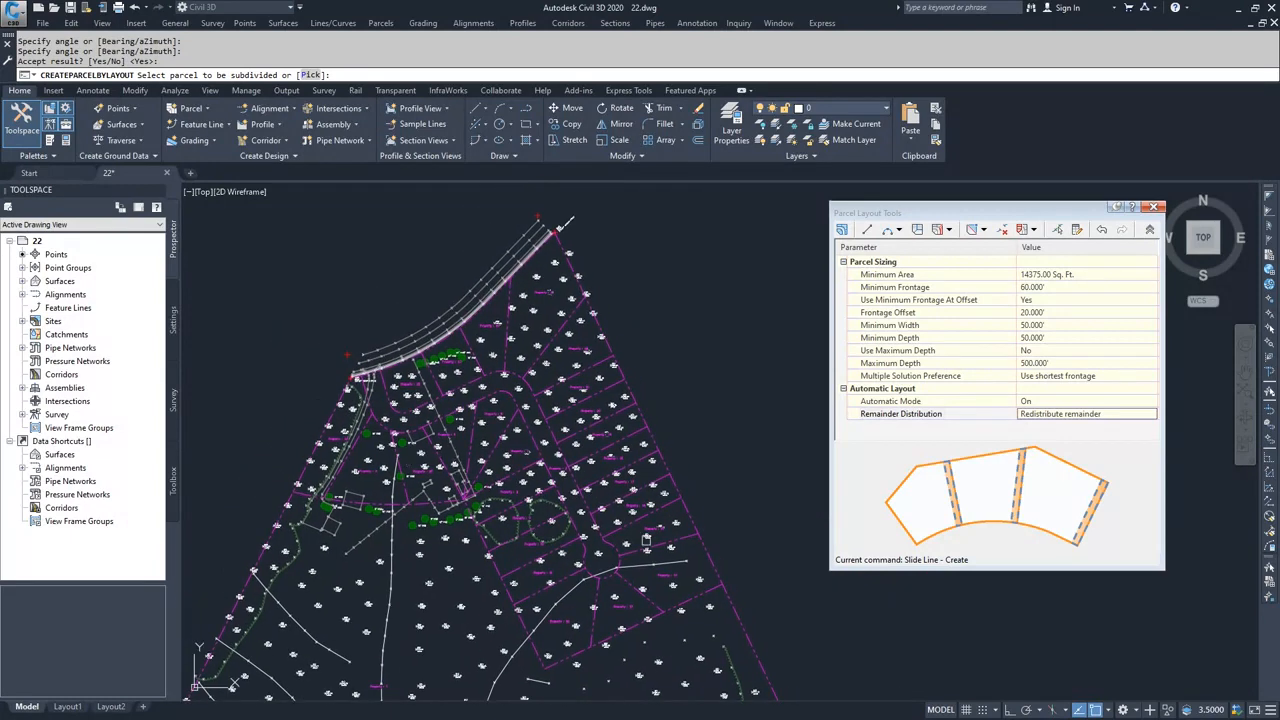